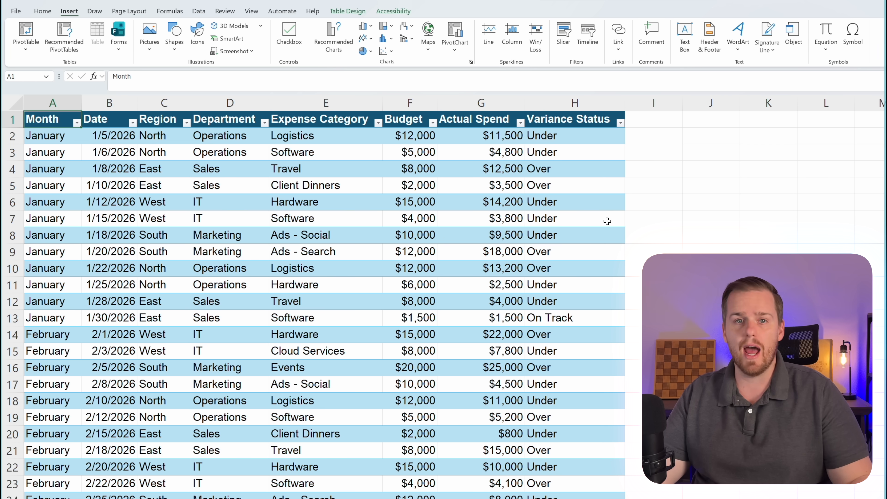
# - Create a PivotTable from Table1 on a new worksheet, adding the data to the Data Model
pyautogui.scroll(-1, 608, 219)
pyautogui.click(23, 36)
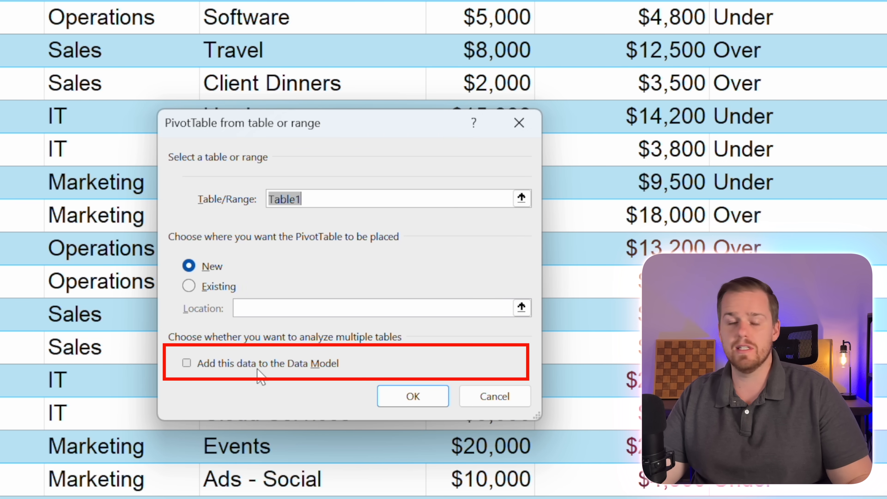
pyautogui.click(259, 373)
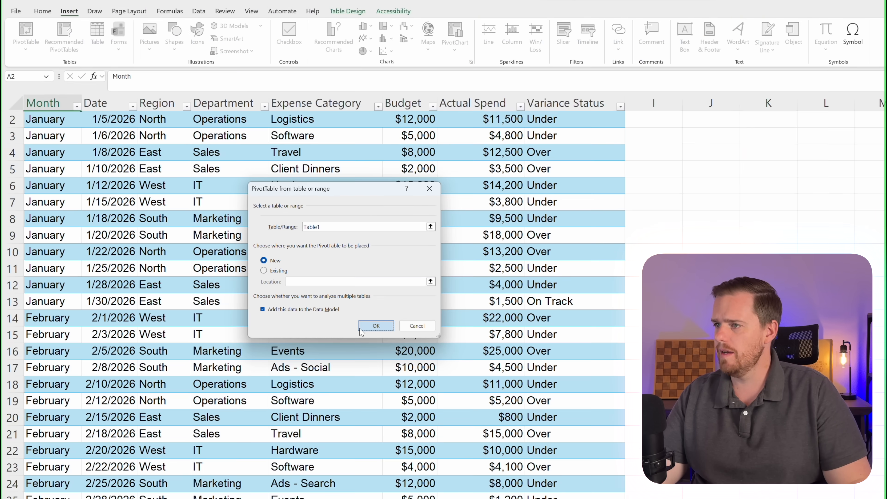
pyautogui.click(413, 396)
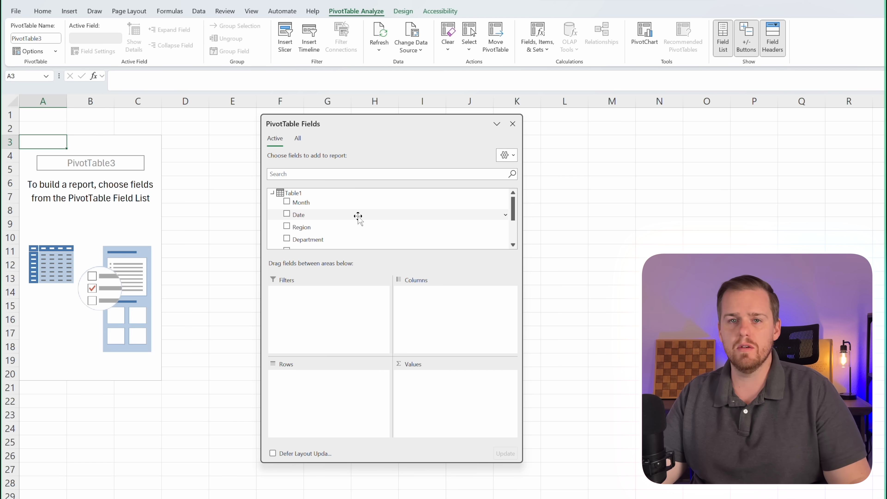
# - Add Region, Department and Expense Category to the PivotTable rows, in that order
pyautogui.moveTo(301, 227); pyautogui.dragTo(337, 399)
pyautogui.moveTo(331, 244); pyautogui.dragTo(336, 398)
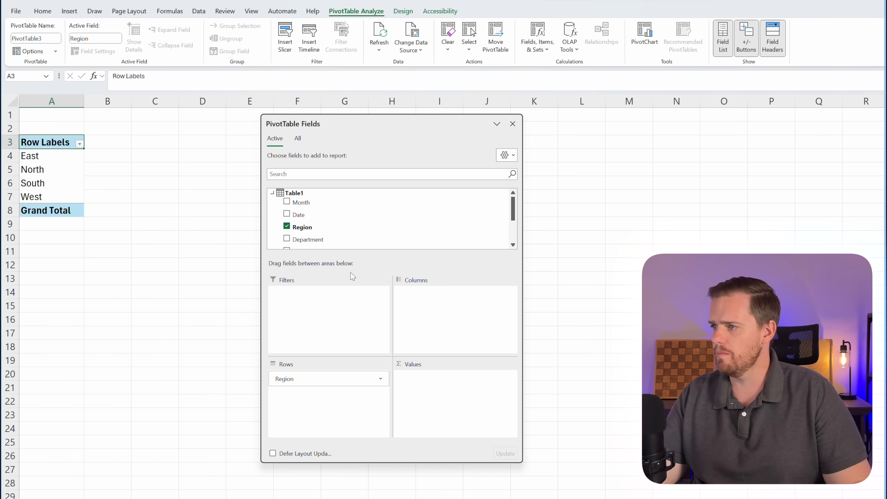
pyautogui.scroll(-1, 346, 224)
pyautogui.moveTo(340, 227); pyautogui.dragTo(349, 414)
# - Add Budget, Actual Spend and Variance Status as PivotTable values and move the field list clear of the report
pyautogui.moveTo(303, 244); pyautogui.dragTo(417, 383)
pyautogui.scroll(-1, 311, 233)
pyautogui.moveTo(310, 232); pyautogui.dragTo(419, 398)
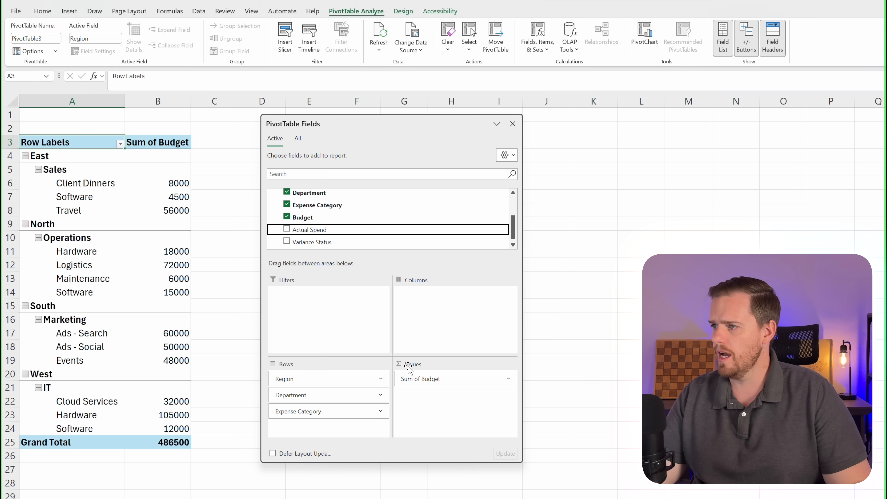
pyautogui.moveTo(323, 241); pyautogui.dragTo(389, 320)
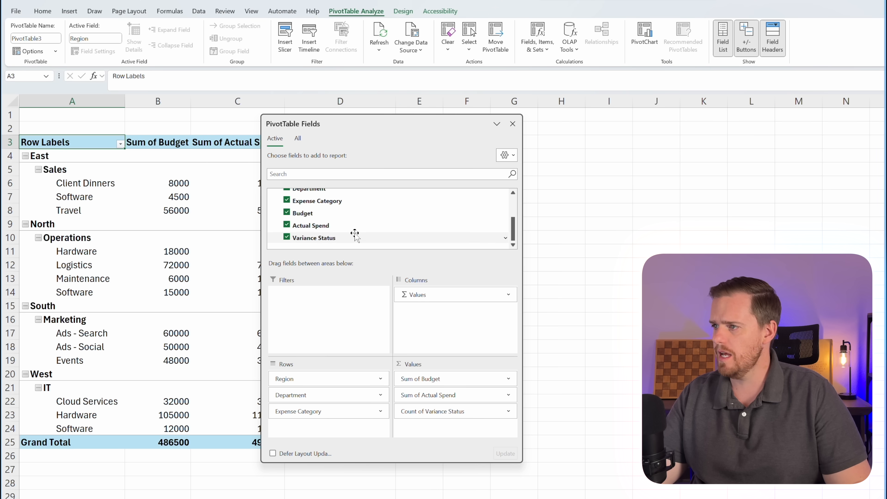
pyautogui.moveTo(349, 125); pyautogui.dragTo(614, 128)
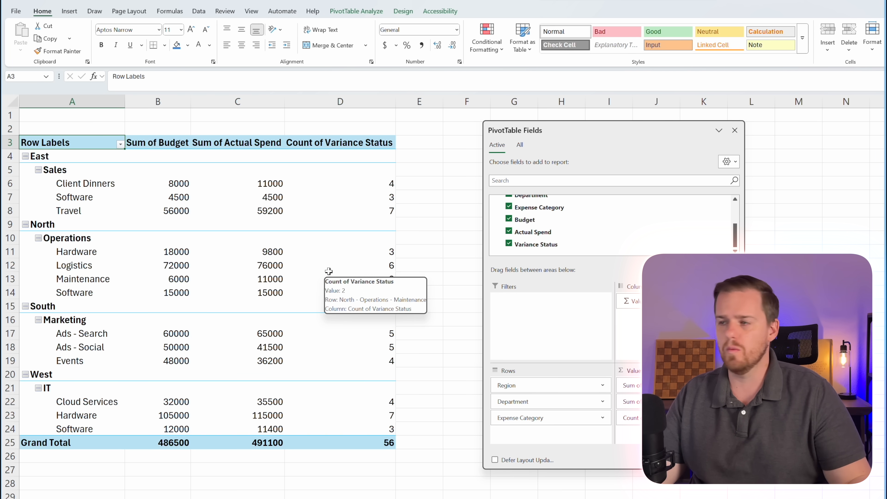
# - Format the Sum of Budget values as Number with a thousands separator and zero decimal places
pyautogui.click(158, 142)
pyautogui.rightClick(156, 141)
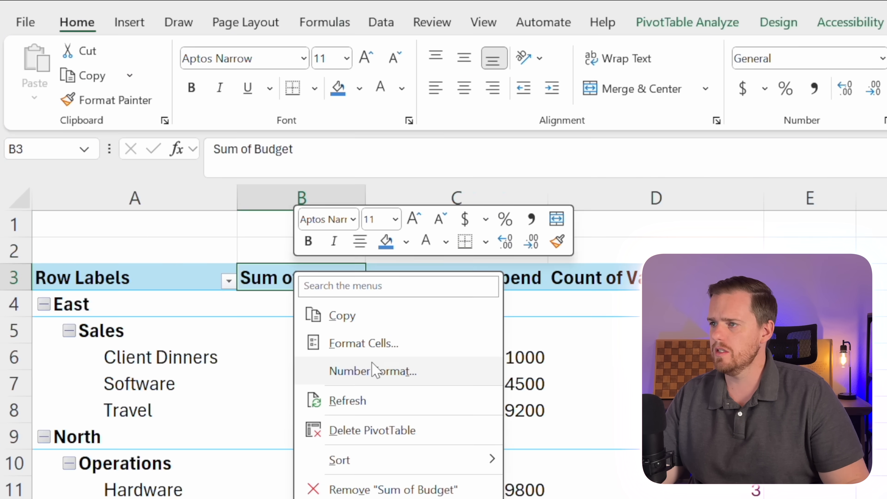
pyautogui.click(372, 365)
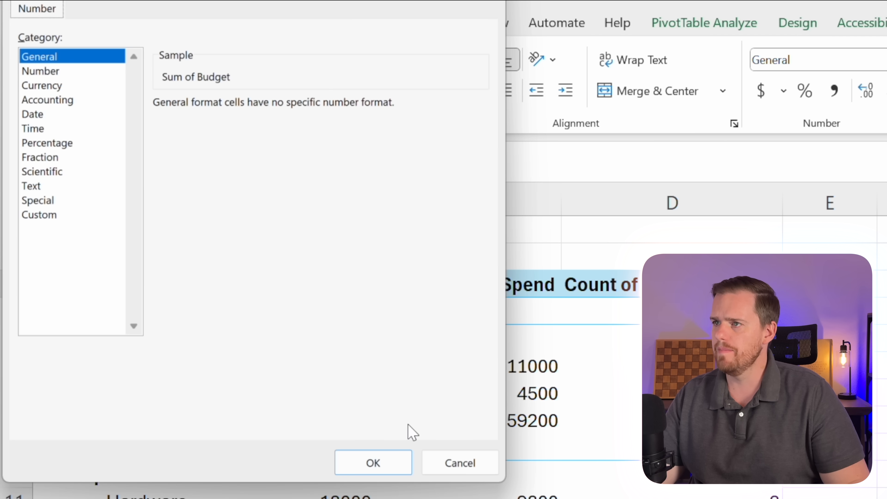
pyautogui.click(39, 71)
pyautogui.click(171, 132)
pyautogui.click(283, 109)
pyautogui.click(284, 109)
pyautogui.click(393, 469)
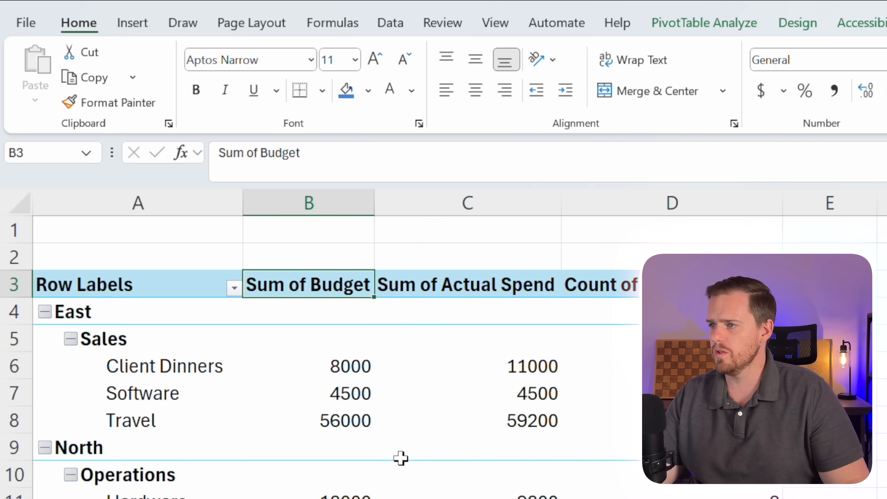
# - Format the Sum of Actual Spend values as Number with a thousands separator and zero decimal places
pyautogui.rightClick(465, 283)
pyautogui.click(524, 384)
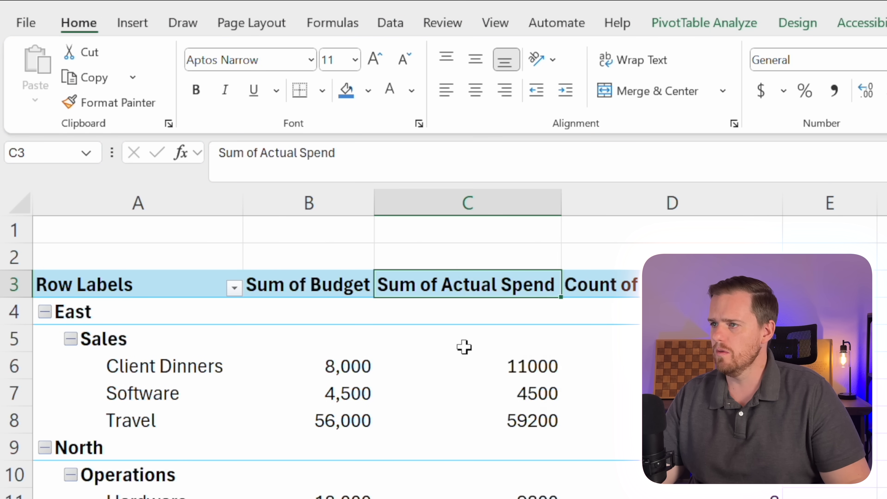
pyautogui.click(101, 71)
pyautogui.click(259, 132)
pyautogui.click(343, 111)
pyautogui.click(343, 110)
pyautogui.click(416, 470)
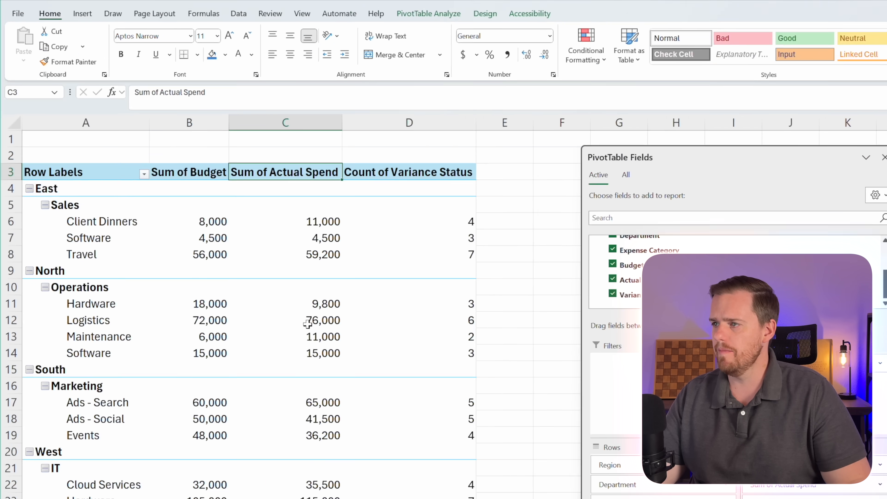
# - Remove "Sum of" from the Budget and Actual Spend headers by replacing all occurrences, and close Find and Replace
pyautogui.click(277, 294)
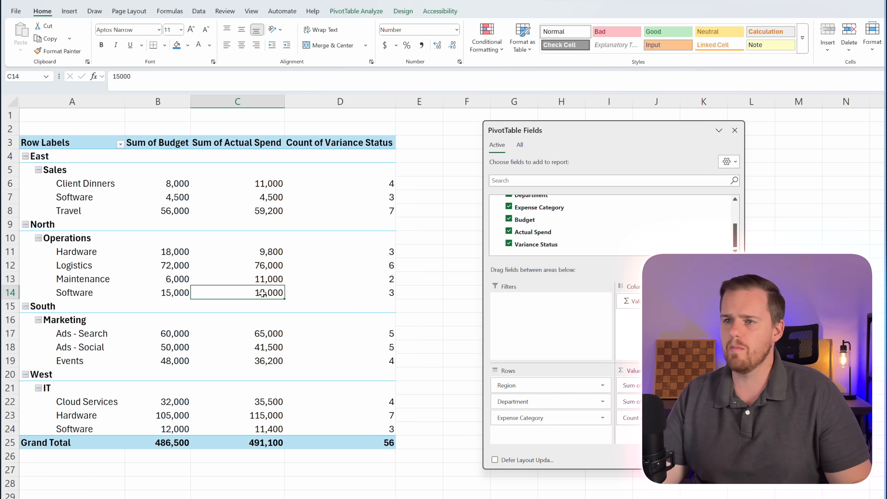
pyautogui.moveTo(262, 294)
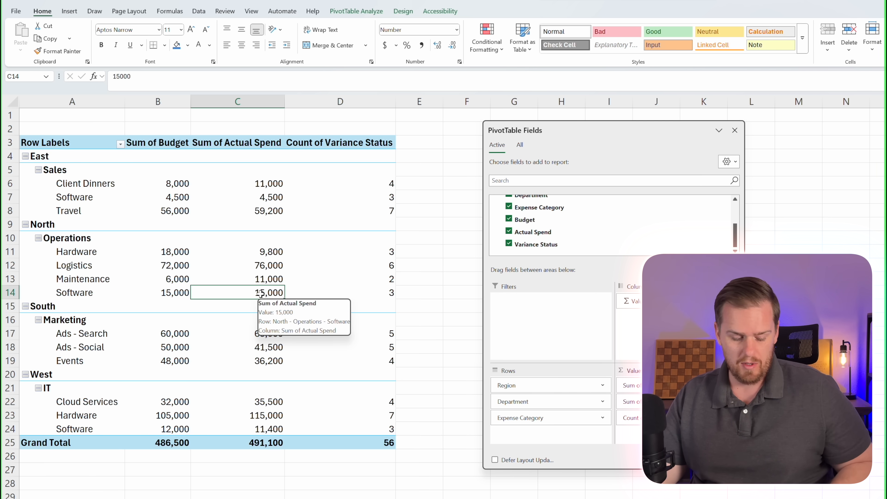
pyautogui.hotkey('ctrl', 'h')
pyautogui.moveTo(489, 290); pyautogui.dragTo(267, 252)
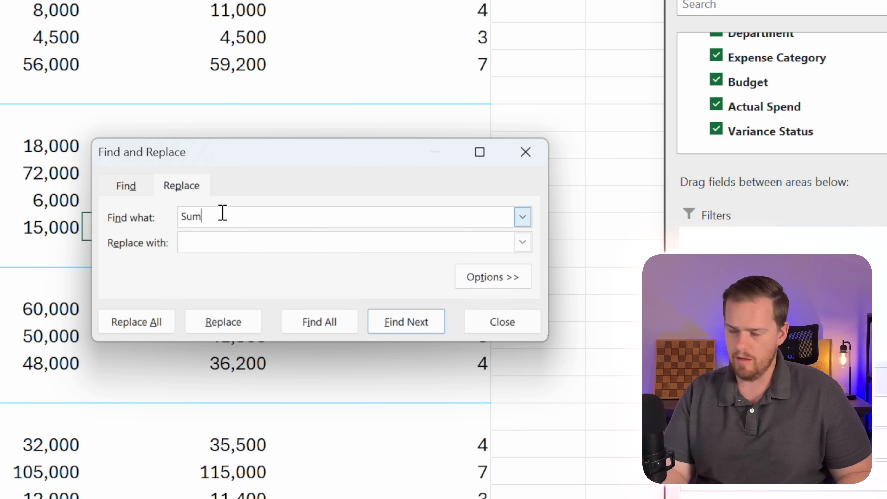
pyautogui.click(212, 239)
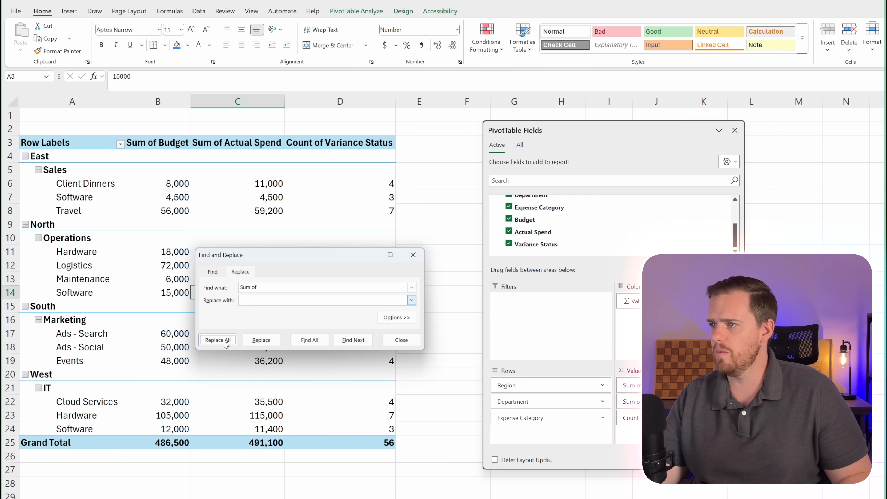
pyautogui.click(152, 322)
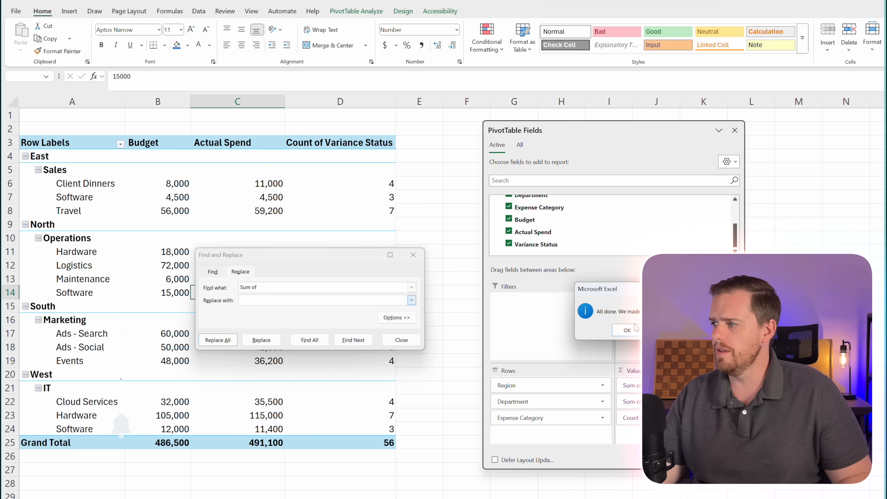
pyautogui.click(627, 330)
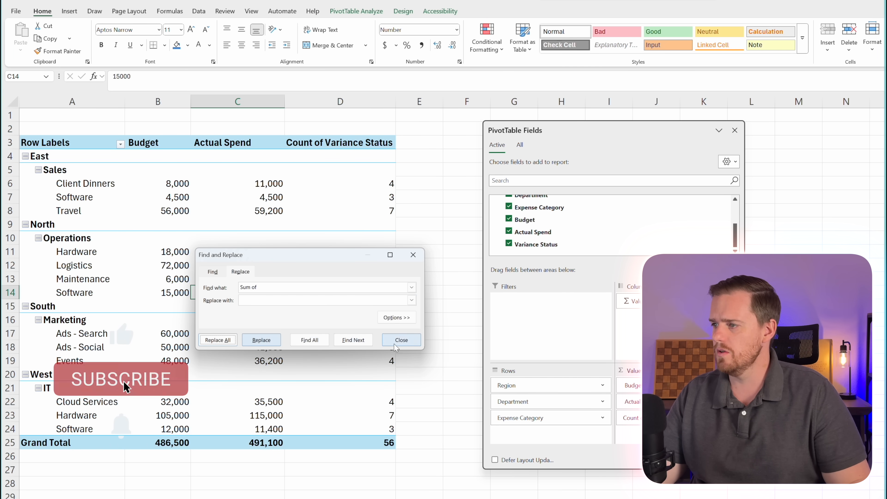
pyautogui.click(402, 340)
# - Insert a blank line after each item in the PivotTable
pyautogui.click(237, 265)
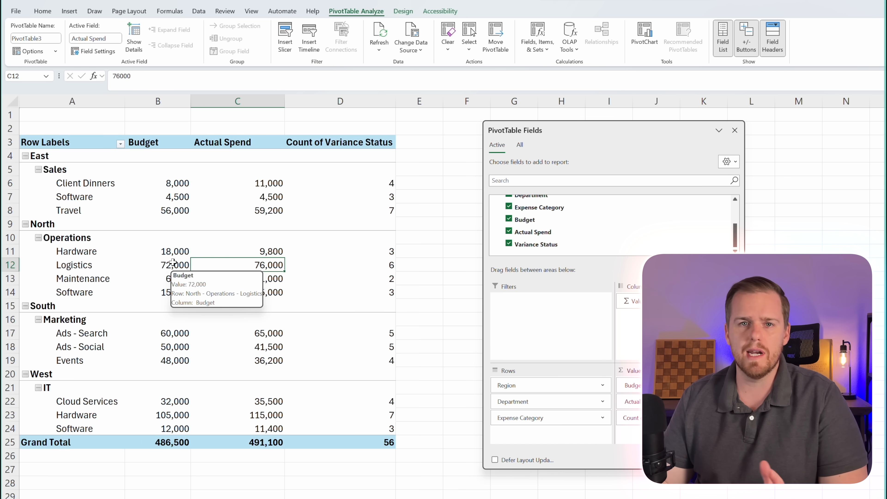
pyautogui.moveTo(146, 227)
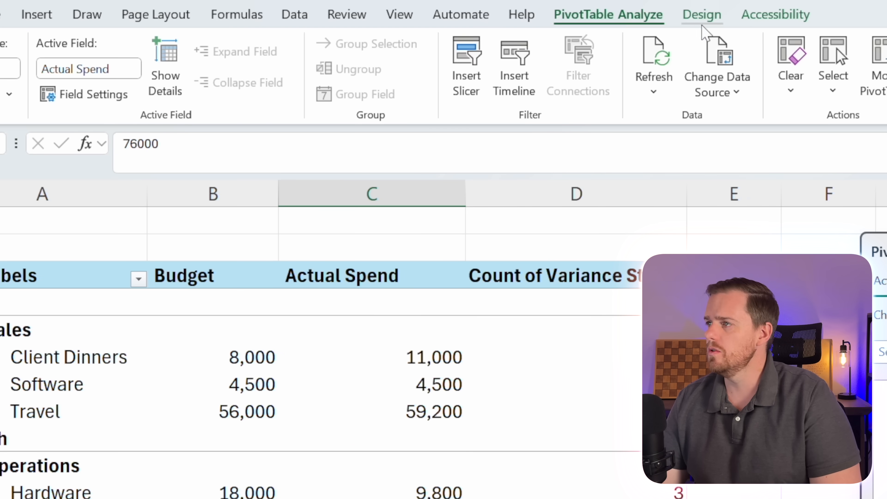
pyautogui.click(649, 14)
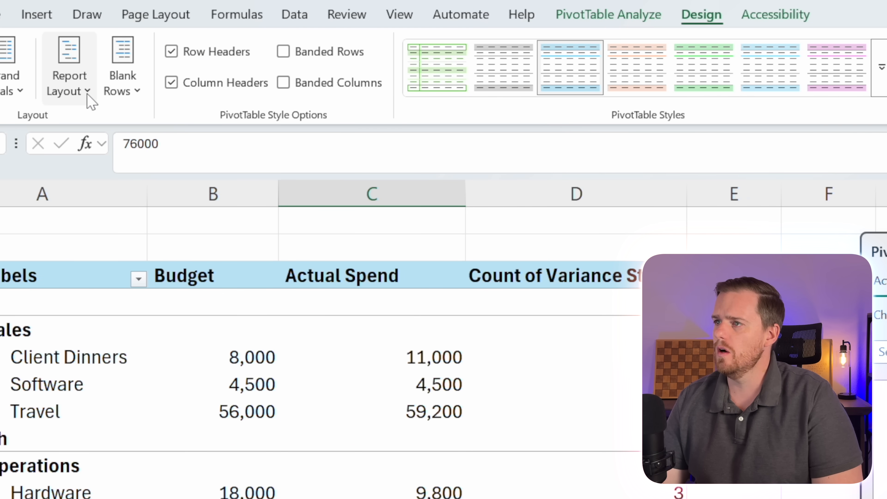
pyautogui.click(124, 87)
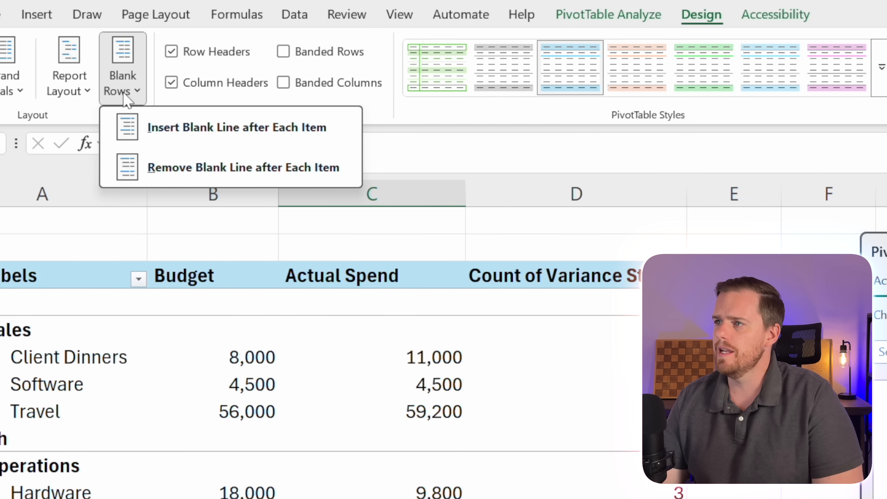
pyautogui.click(146, 130)
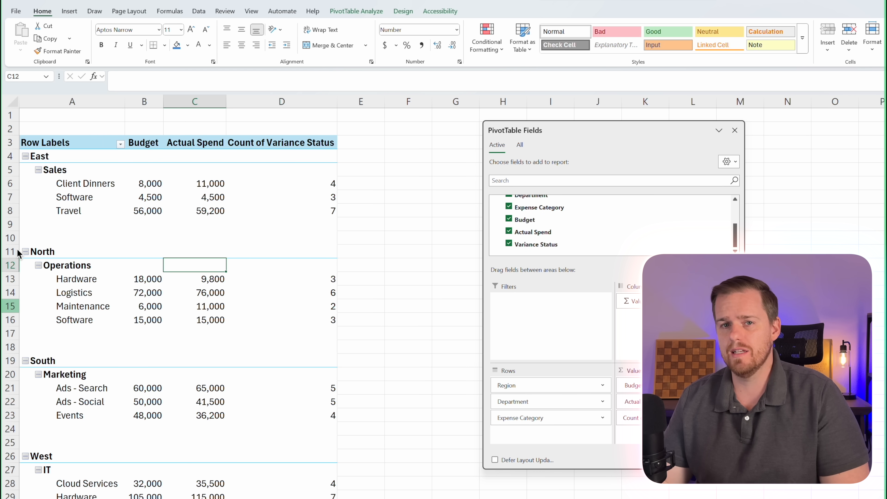
# - Start a new measure on Table1 and name it Variance_Status
pyautogui.scroll(3, 737, 225)
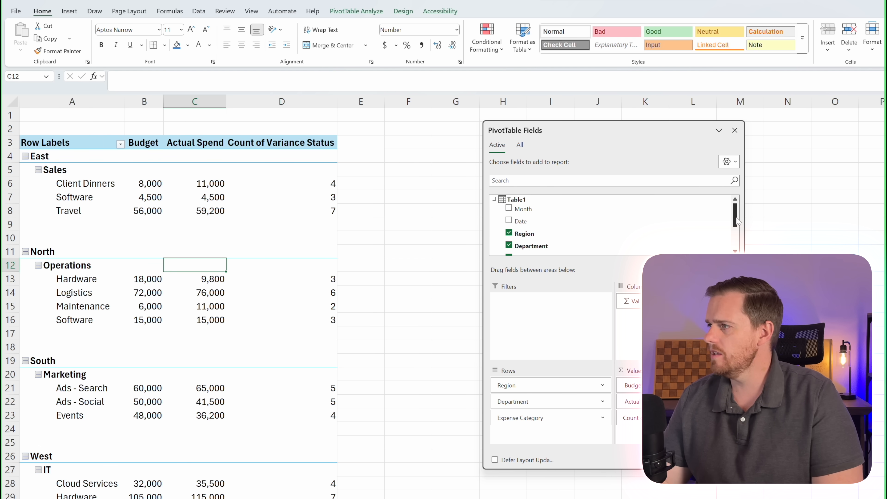
pyautogui.rightClick(503, 201)
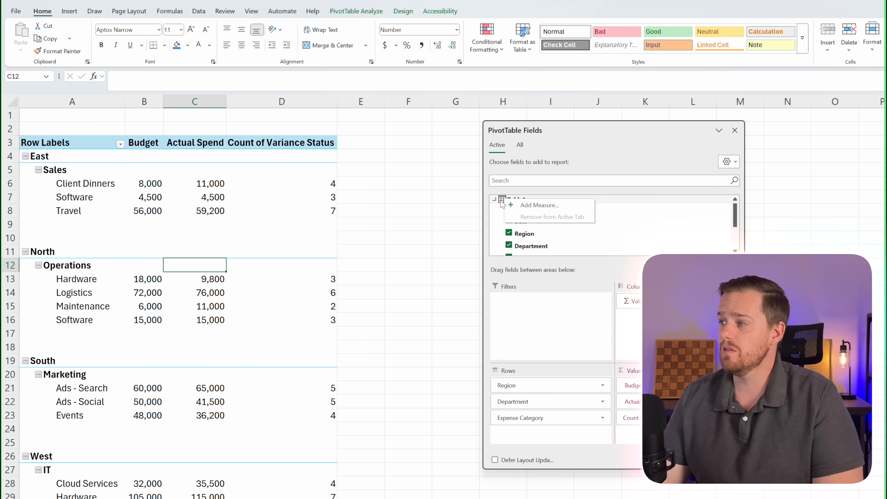
pyautogui.click(539, 205)
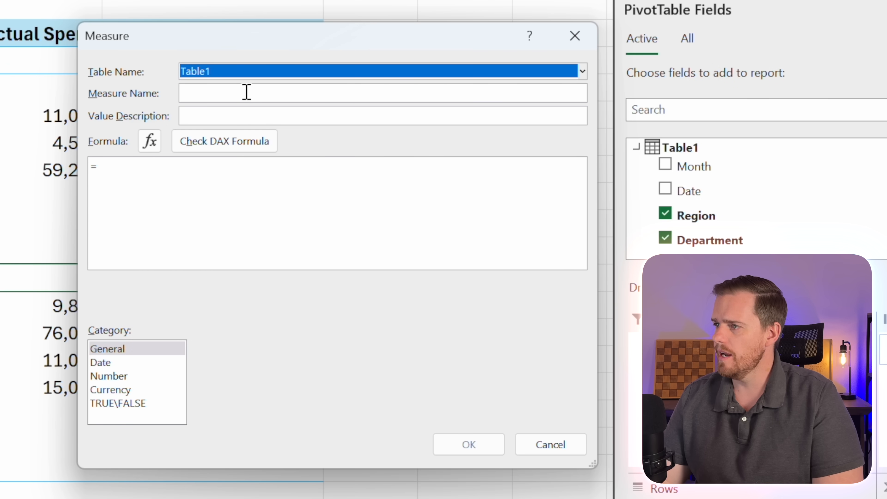
pyautogui.click(247, 92)
pyautogui.moveTo(331, 37); pyautogui.dragTo(335, 41)
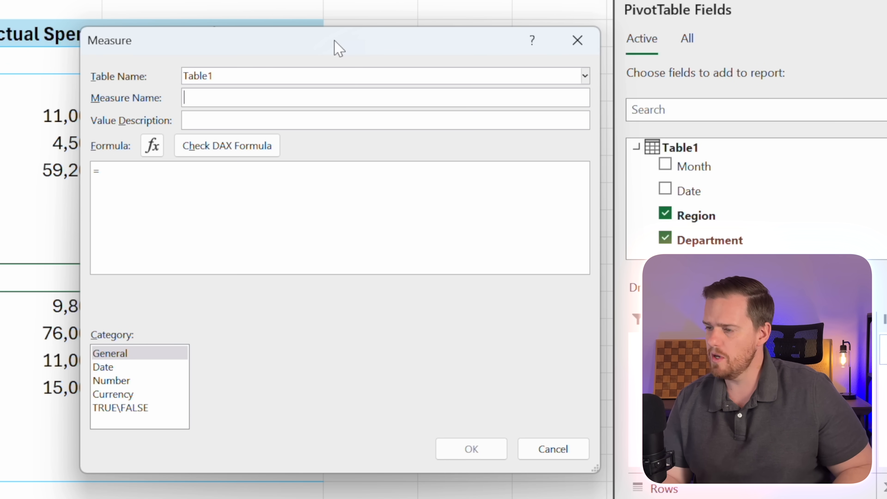
pyautogui.write('Variance_Status')
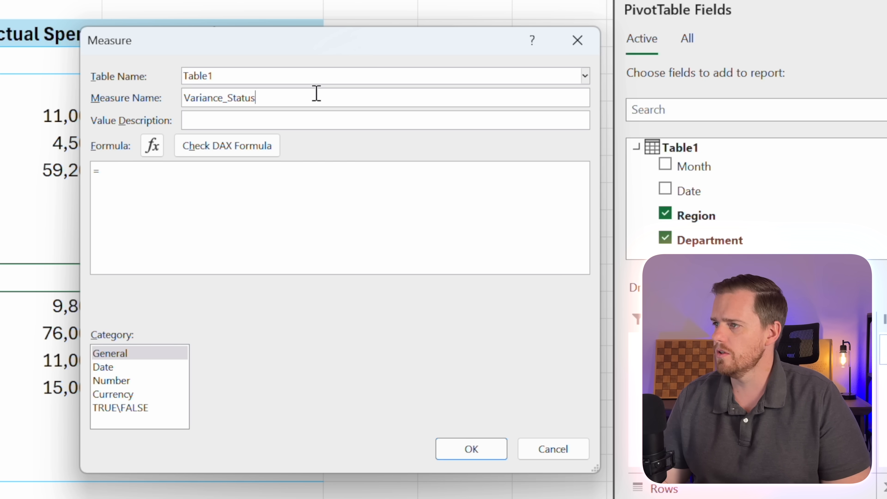
# - Begin the measure formula with CONCATENATEX and supply Table1 as its table argument
pyautogui.click(148, 220)
pyautogui.write('Concaten')
pyautogui.click(150, 220)
pyautogui.press('Tab')
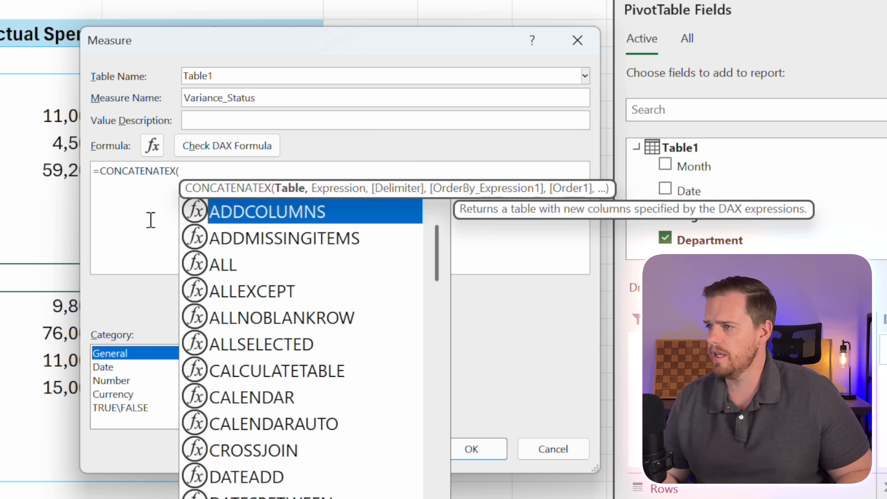
pyautogui.write('table')
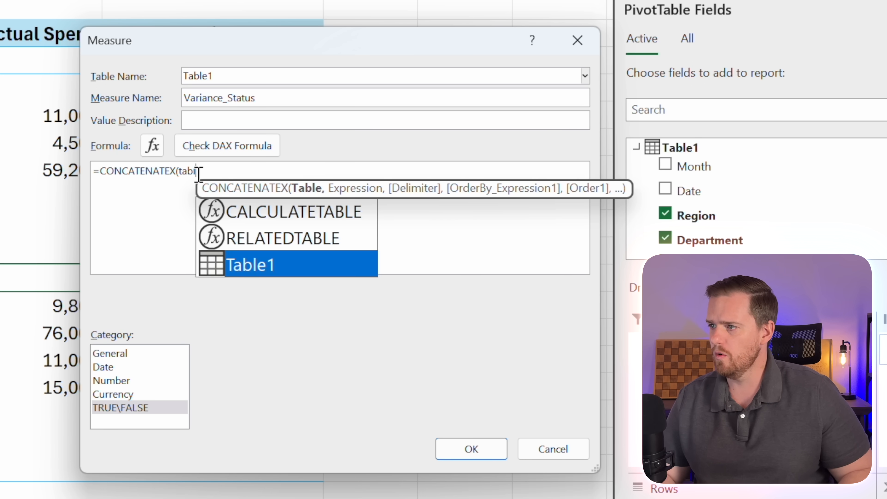
pyautogui.press('Tab')
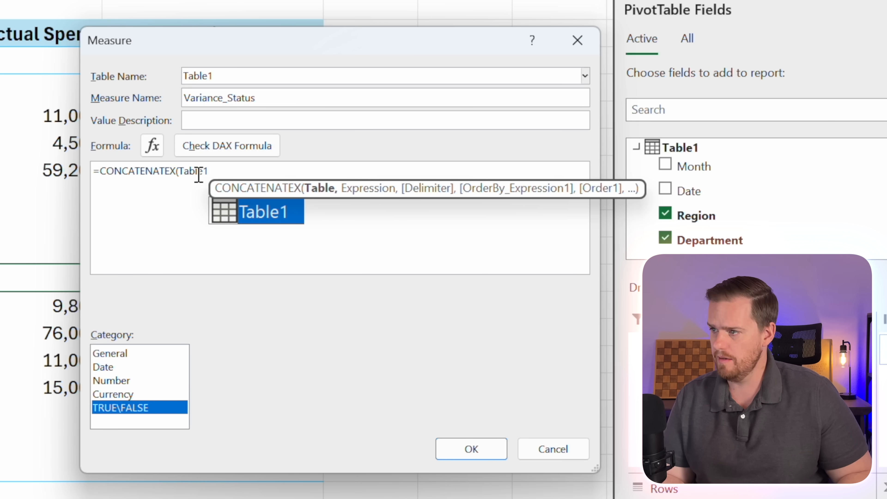
pyautogui.write(',')
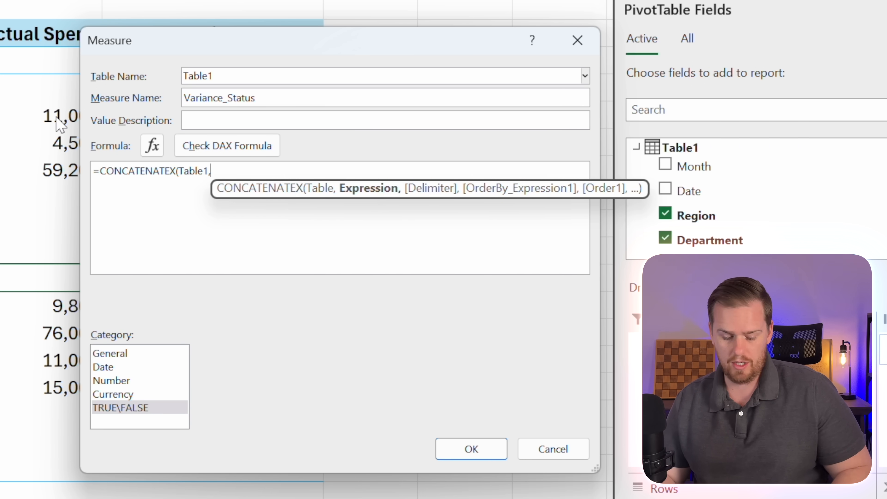
# - Supply Table1[Variance Status] as the expression argument of CONCATENATEX, followed by a comma for the delimiter
pyautogui.write('table')
pyautogui.press('Down')
pyautogui.press('Down')
pyautogui.press('Down')
pyautogui.press('Down')
pyautogui.press('Down')
pyautogui.press('Down')
pyautogui.press('Down')
pyautogui.press('Down')
pyautogui.press('Down')
pyautogui.press('Down')
pyautogui.press('Down')
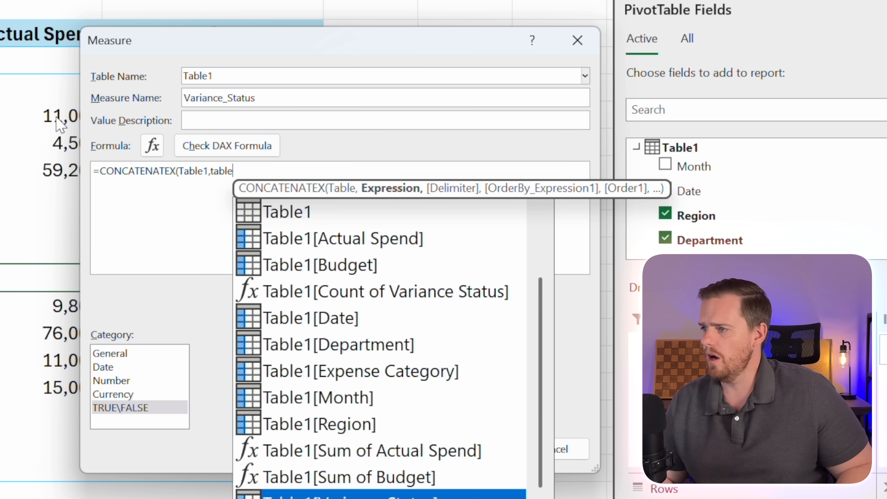
pyautogui.press('Tab')
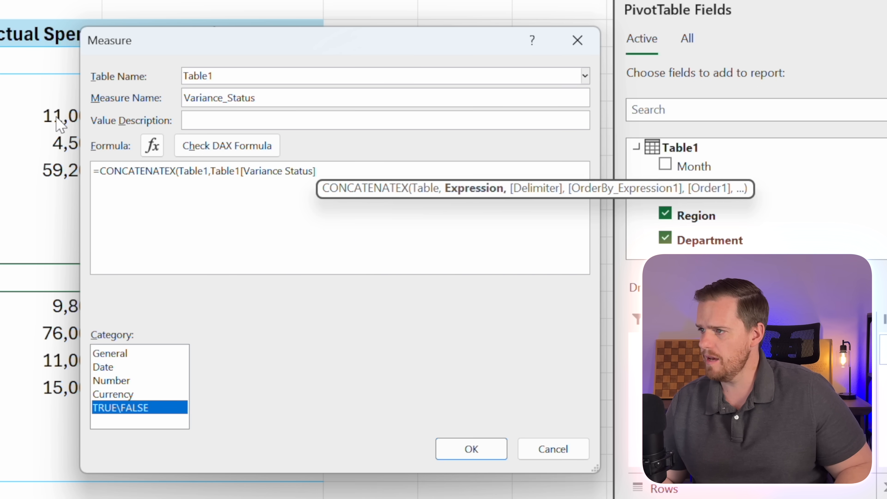
pyautogui.click(329, 170)
pyautogui.write(',')
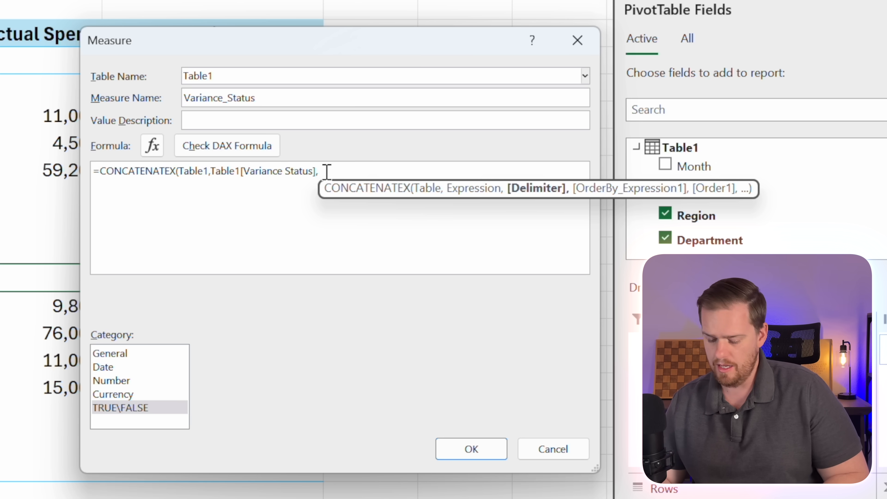
# - Complete the Variance_Status formula with ", " as the delimiter, check the DAX for errors and save the measure
pyautogui.write('",')
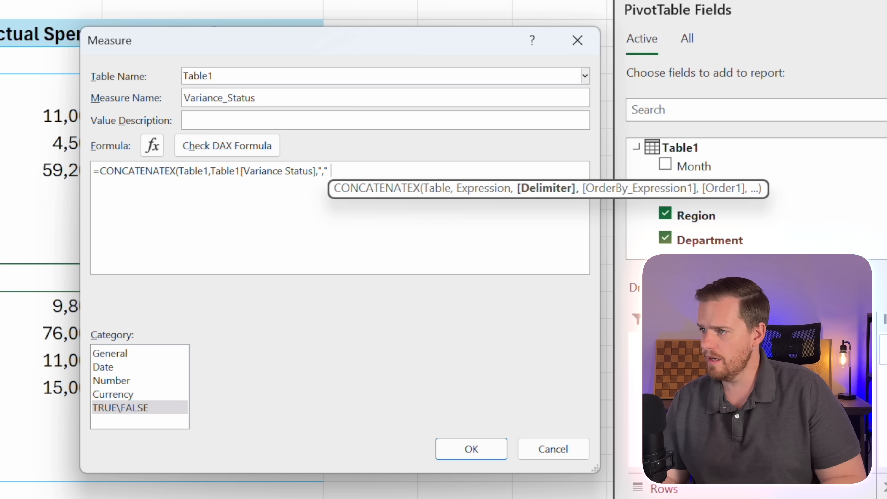
pyautogui.write(' ")')
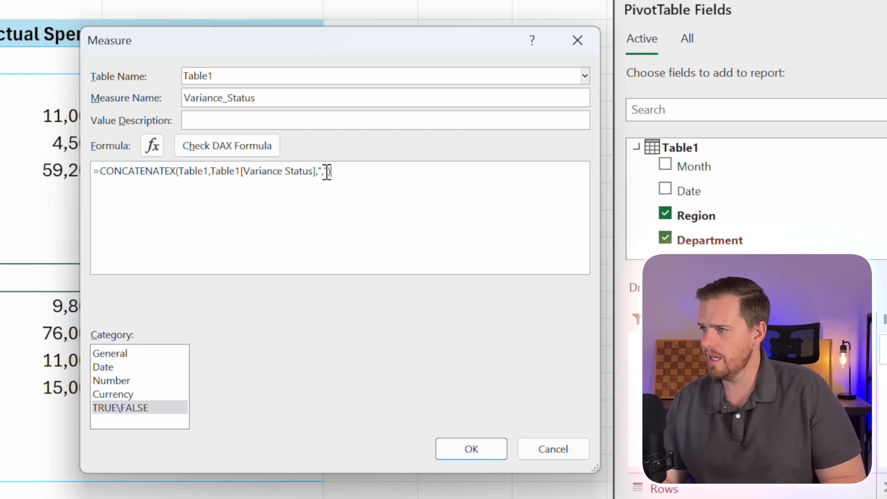
pyautogui.click(249, 154)
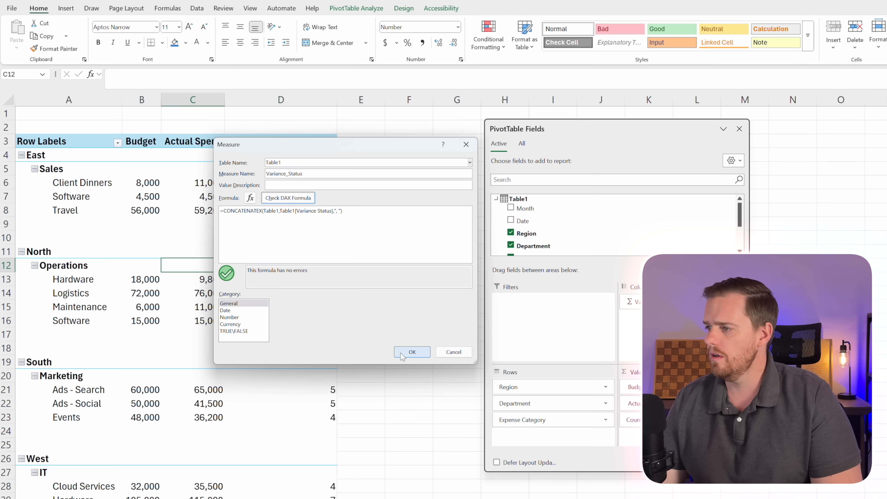
pyautogui.click(405, 353)
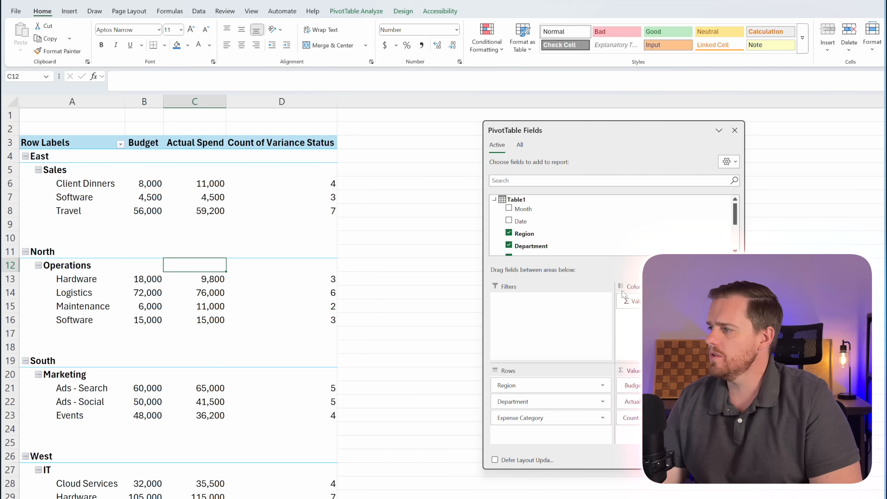
# - Add Month as a report filter of the PivotTable and expand its item list to filter by month
pyautogui.moveTo(527, 209); pyautogui.dragTo(541, 314)
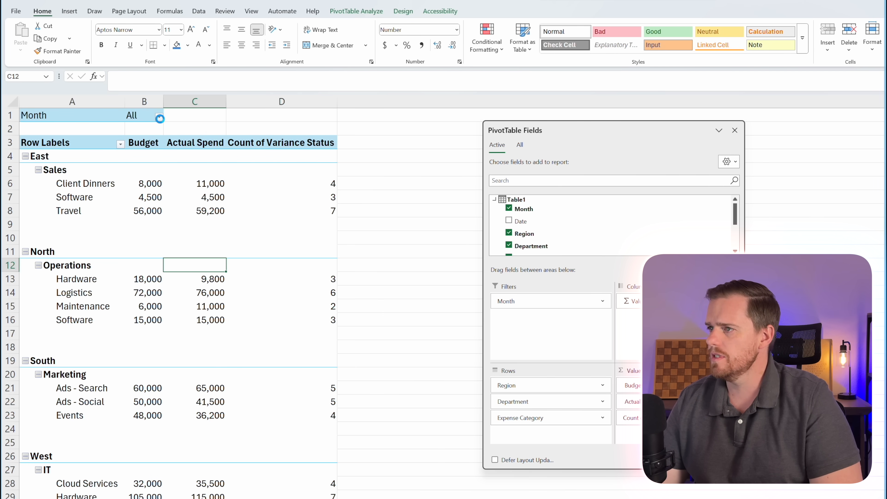
pyautogui.click(159, 117)
pyautogui.click(53, 142)
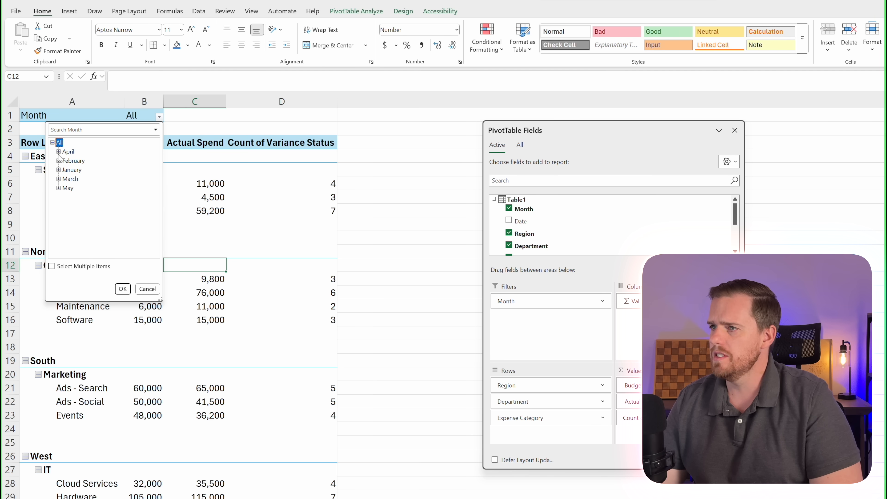
pyautogui.click(129, 290)
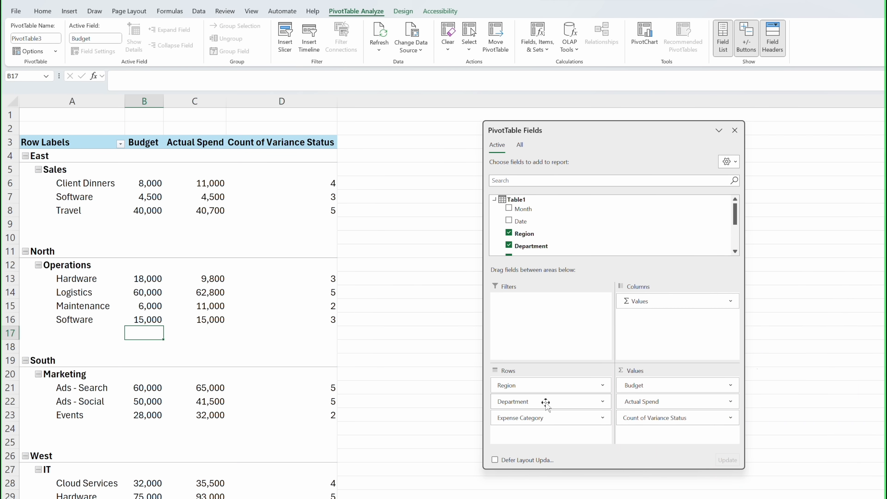
# - Replace Count of Variance Status in the PivotTable values with the Variance_Status measure and add Month as a report filter
pyautogui.moveTo(657, 423); pyautogui.dragTo(439, 424)
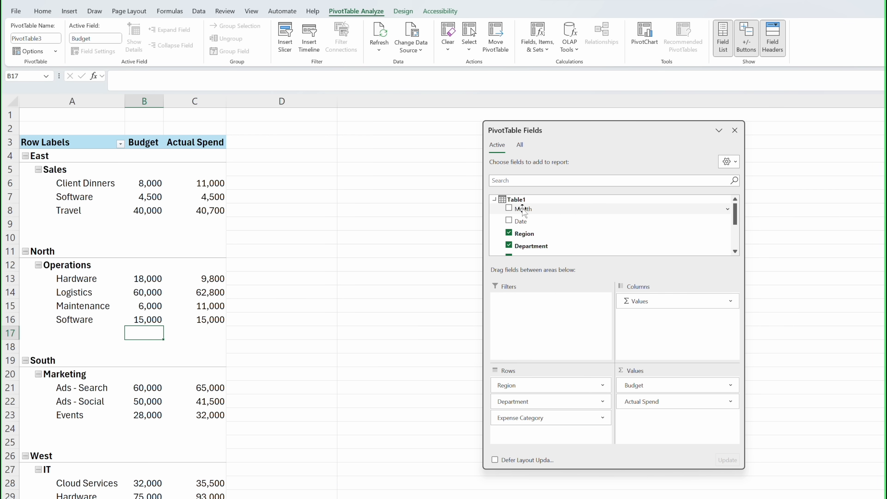
pyautogui.moveTo(522, 209); pyautogui.dragTo(531, 310)
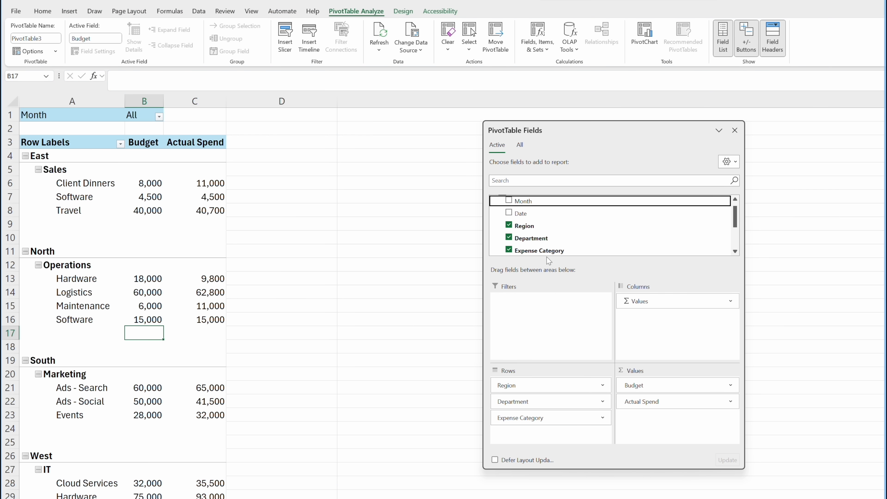
pyautogui.scroll(-3, 568, 248)
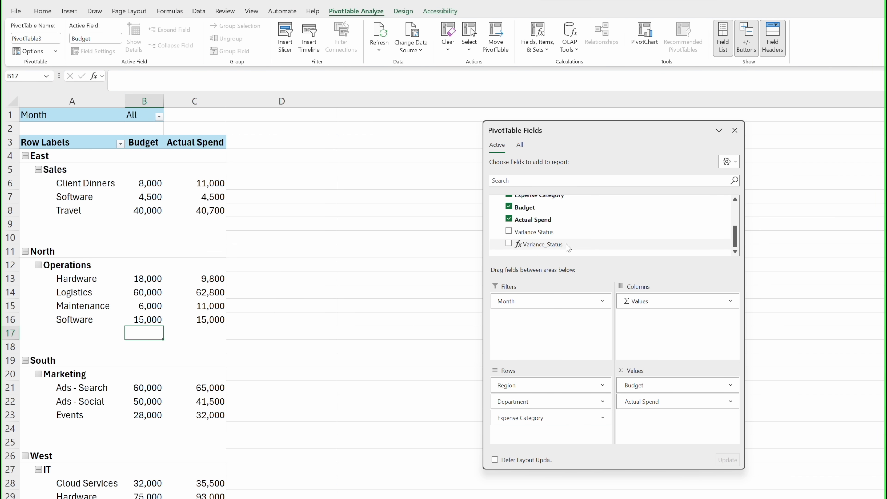
pyautogui.moveTo(563, 245); pyautogui.dragTo(663, 426)
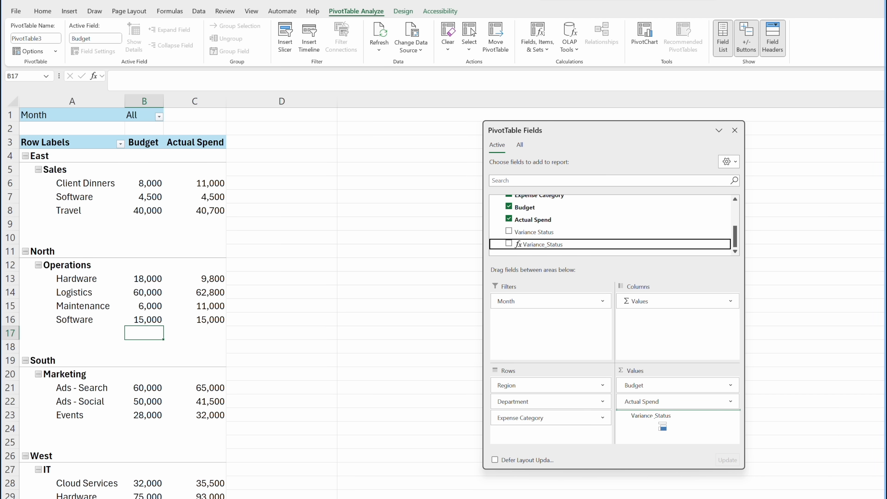
# - Filter the PivotTable by Month to show only February
pyautogui.click(159, 117)
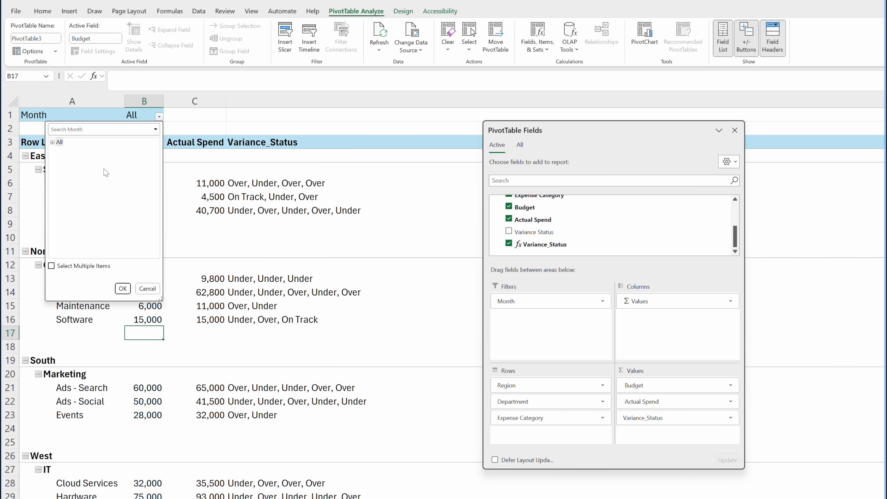
pyautogui.click(53, 142)
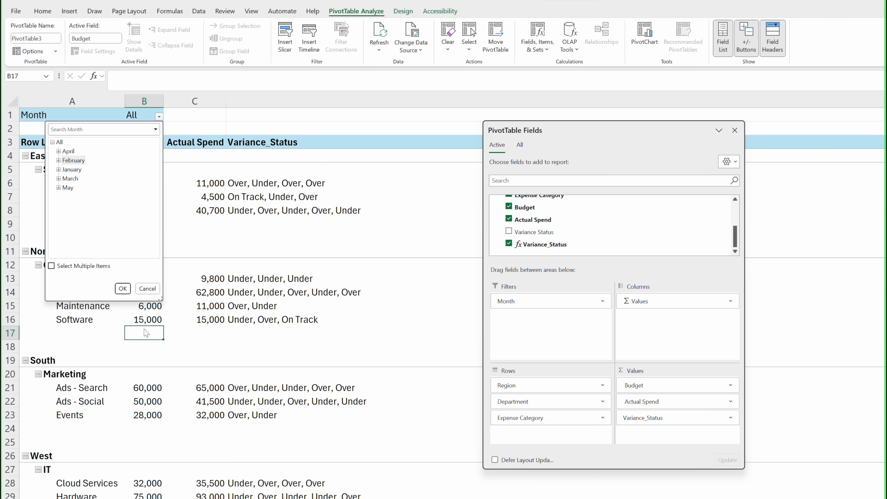
pyautogui.click(123, 289)
pyautogui.moveTo(613, 128); pyautogui.dragTo(646, 131)
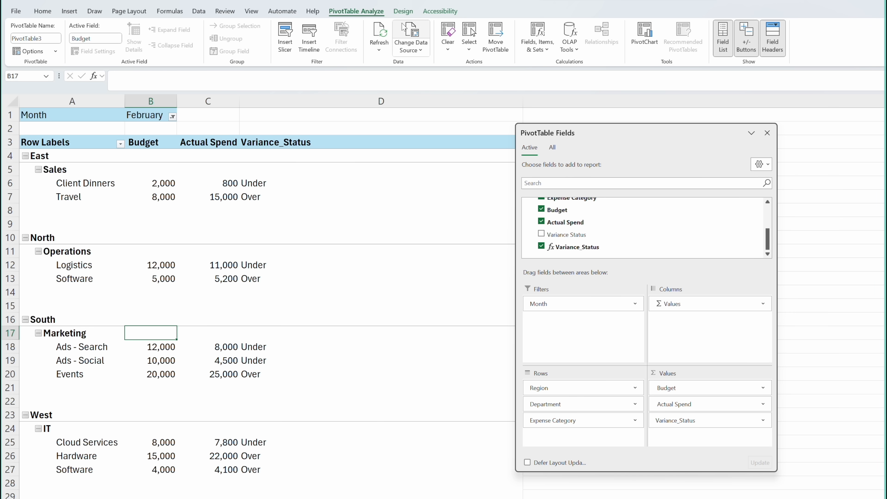
# - Turn off the PivotTable's grand totals for both rows and columns
pyautogui.click(403, 10)
pyautogui.click(52, 49)
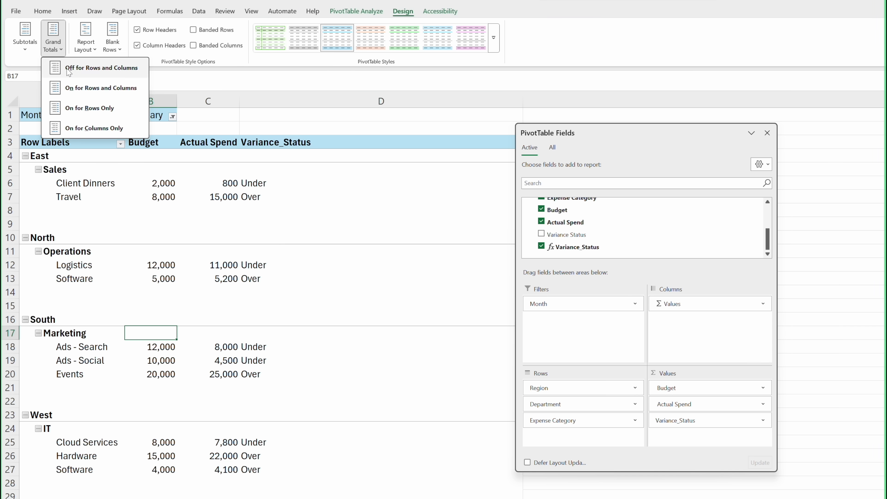
pyautogui.click(91, 67)
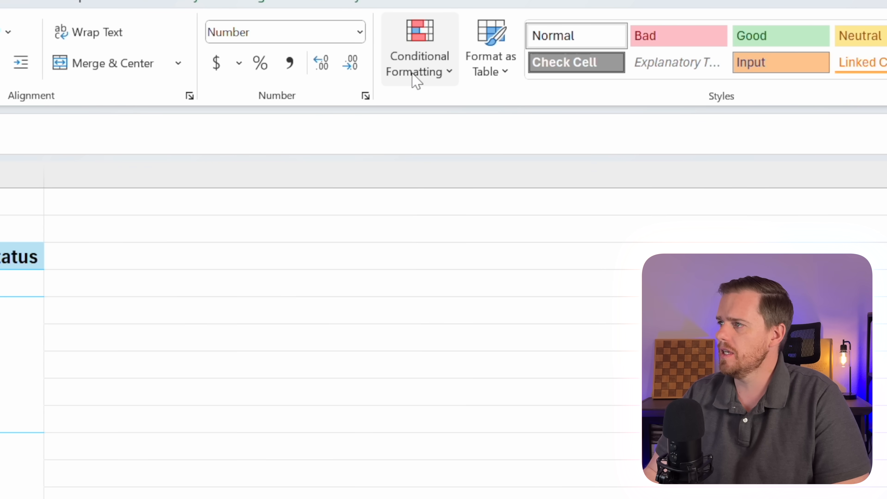
# - Create a conditional formatting rule that shows data bars in all cells showing Actual Spend values
pyautogui.click(414, 80)
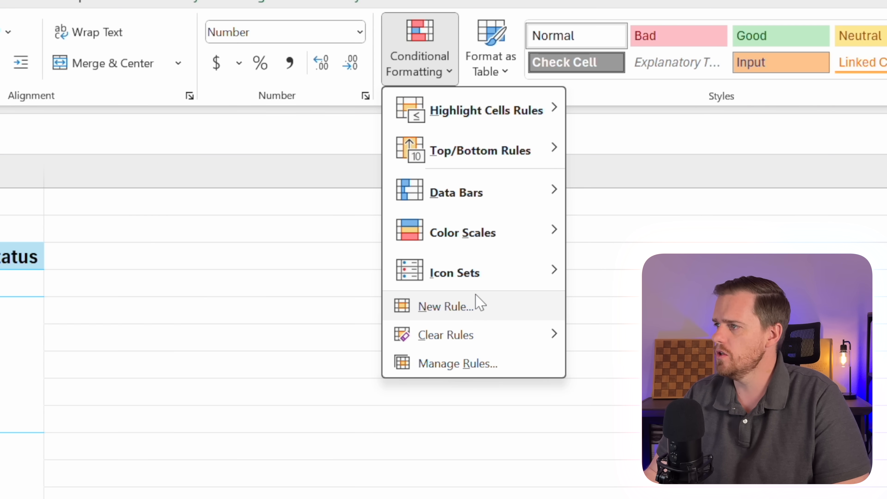
pyautogui.click(476, 306)
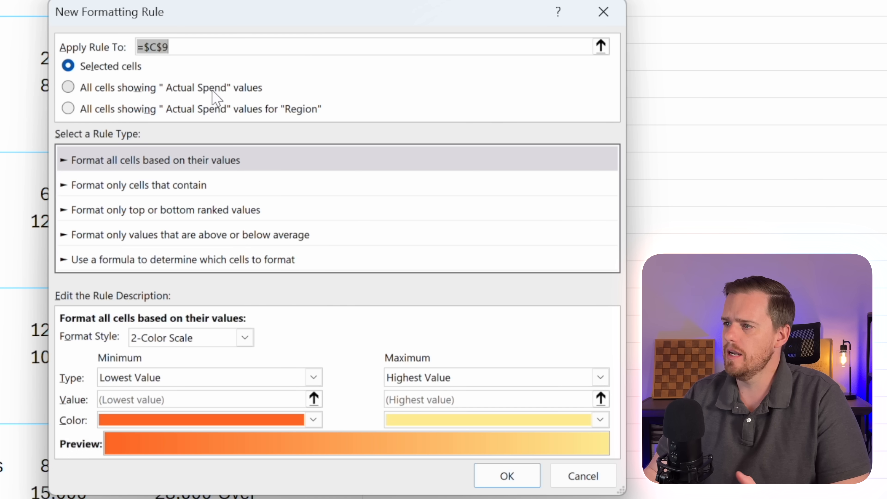
pyautogui.click(214, 92)
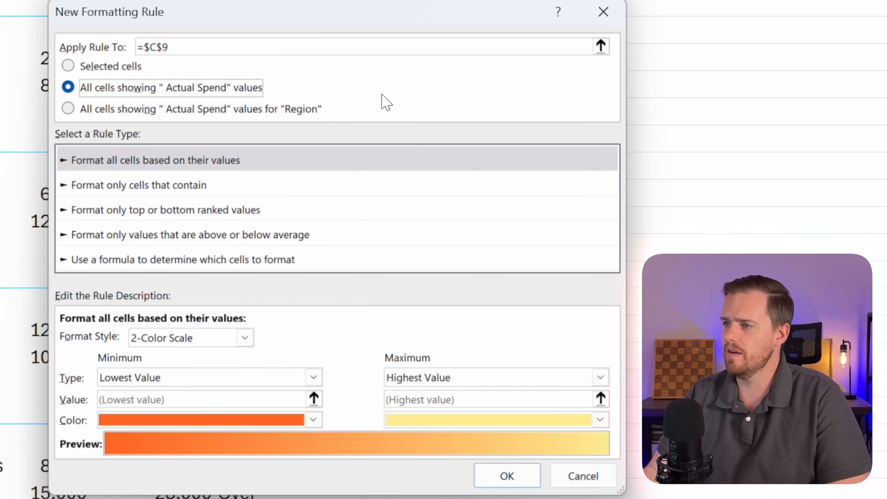
pyautogui.click(245, 337)
pyautogui.click(226, 382)
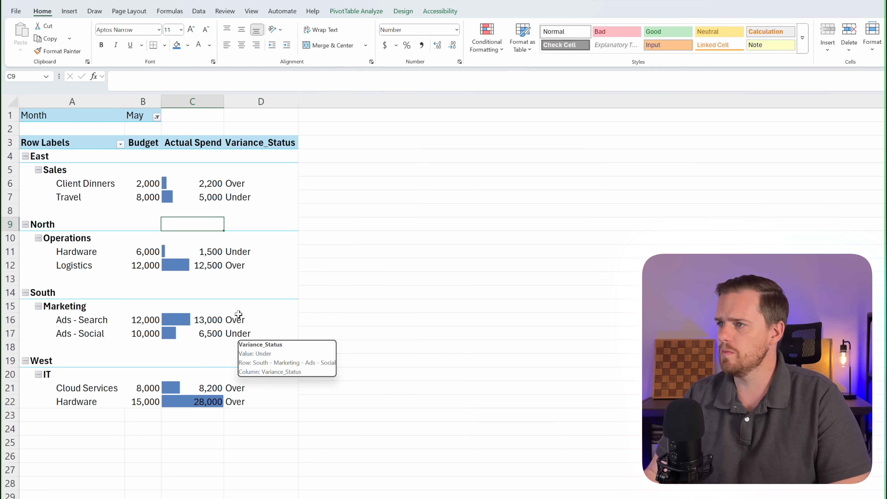
# - Switch the PivotTable's Month filter to January
pyautogui.click(157, 117)
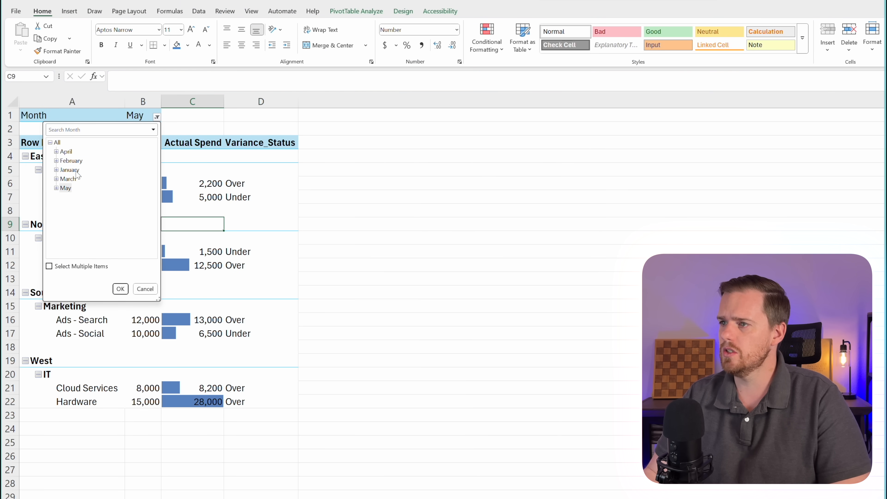
pyautogui.click(120, 289)
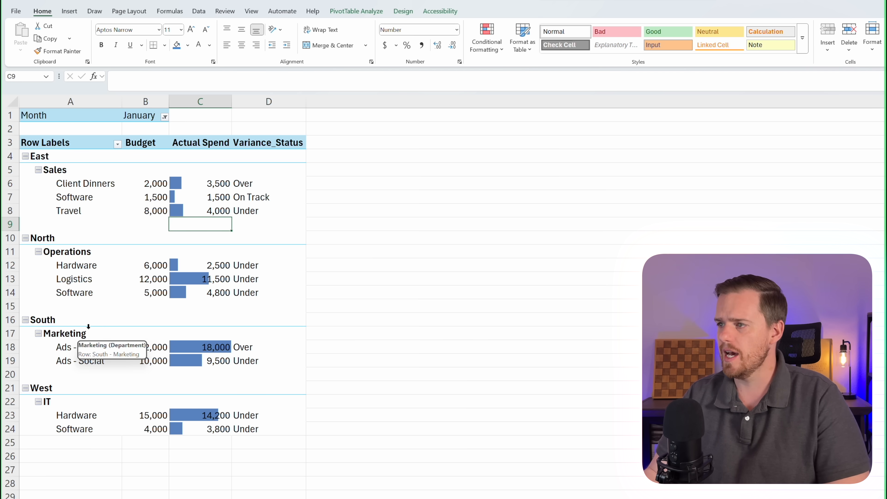
# - Highlight all Variance_Status values equal to "Over" with Light Red Fill with Dark Red Text
pyautogui.click(252, 241)
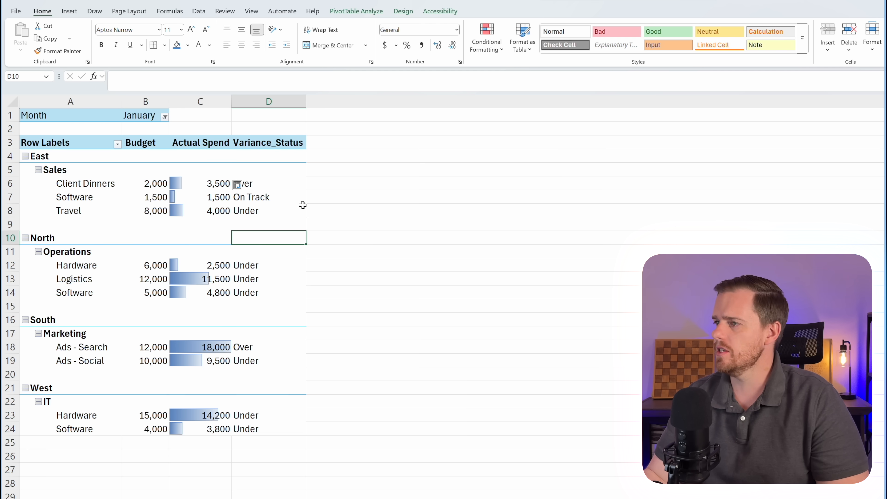
pyautogui.click(487, 39)
pyautogui.moveTo(504, 71)
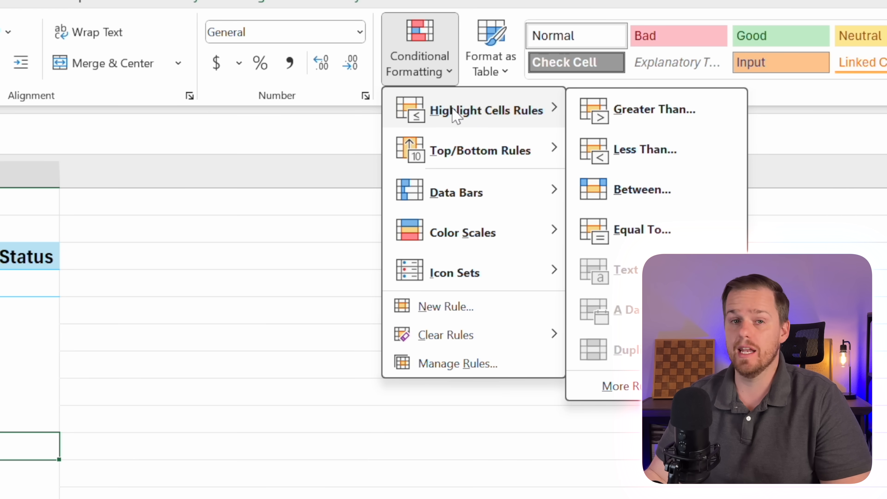
pyautogui.click(643, 230)
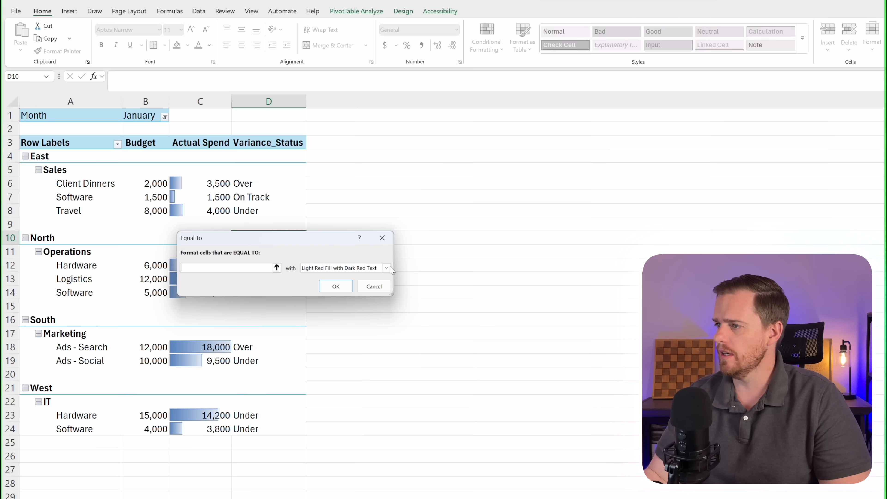
pyautogui.write('Over')
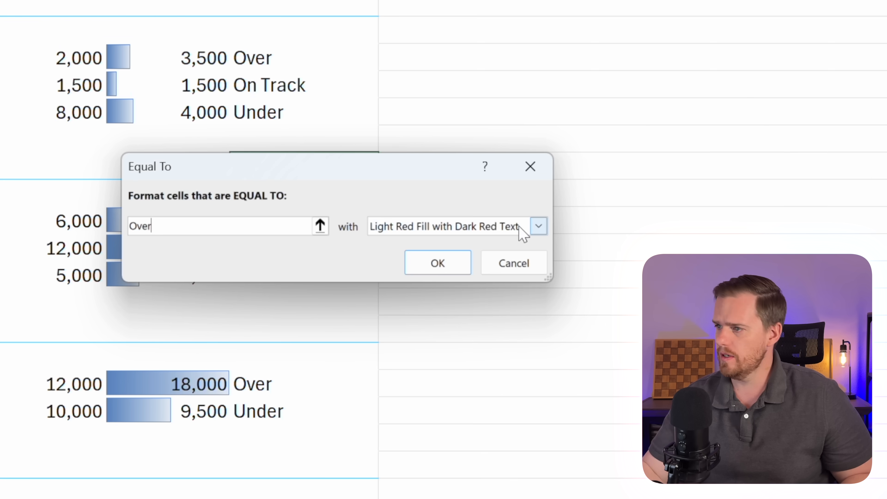
pyautogui.click(453, 269)
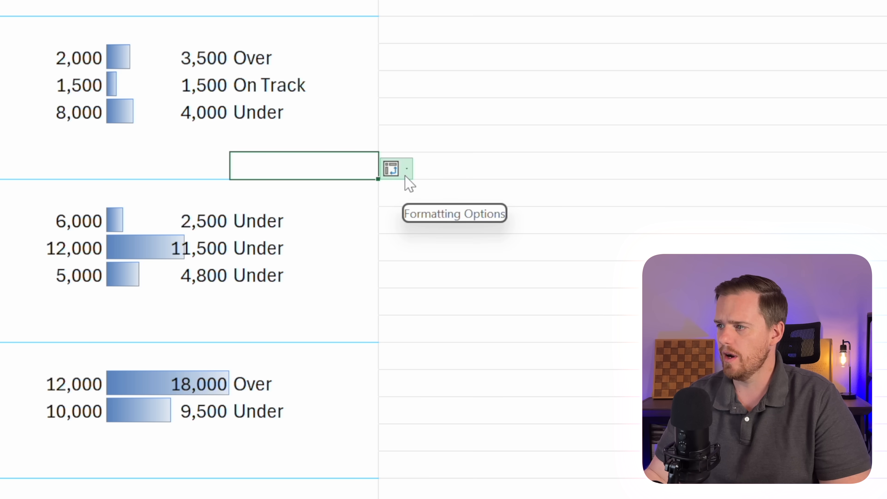
pyautogui.click(407, 170)
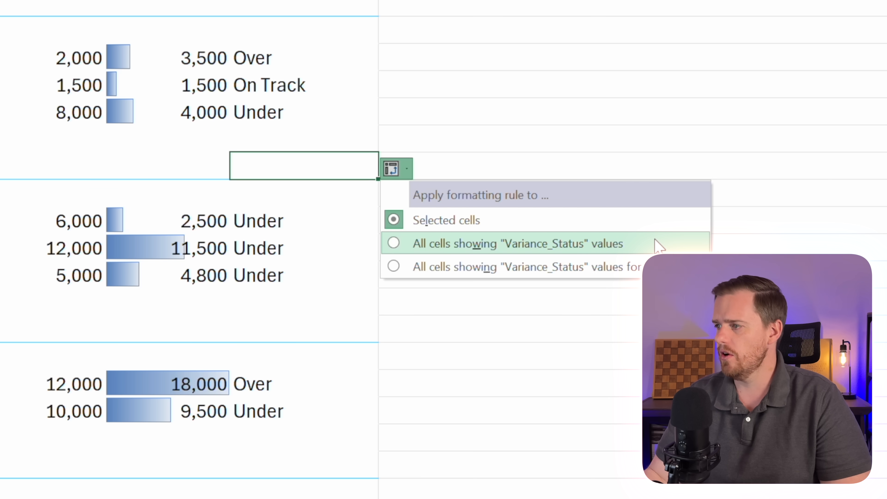
pyautogui.click(646, 245)
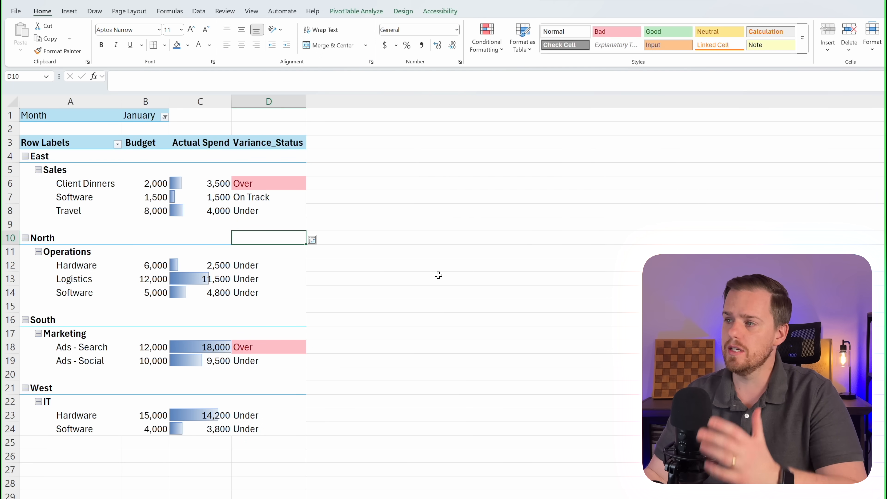
# - Highlight all Variance_Status values equal to "Under" with Green Fill with Dark Green Text
pyautogui.click(279, 221)
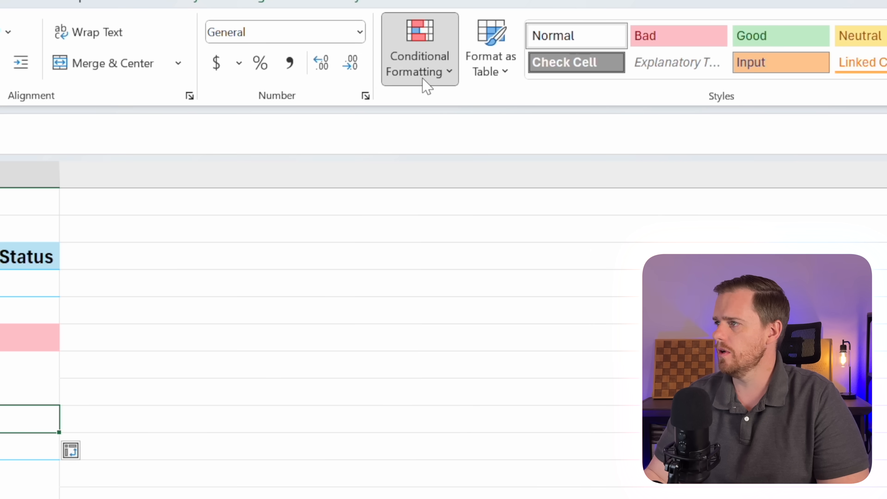
pyautogui.click(483, 41)
pyautogui.moveTo(500, 123)
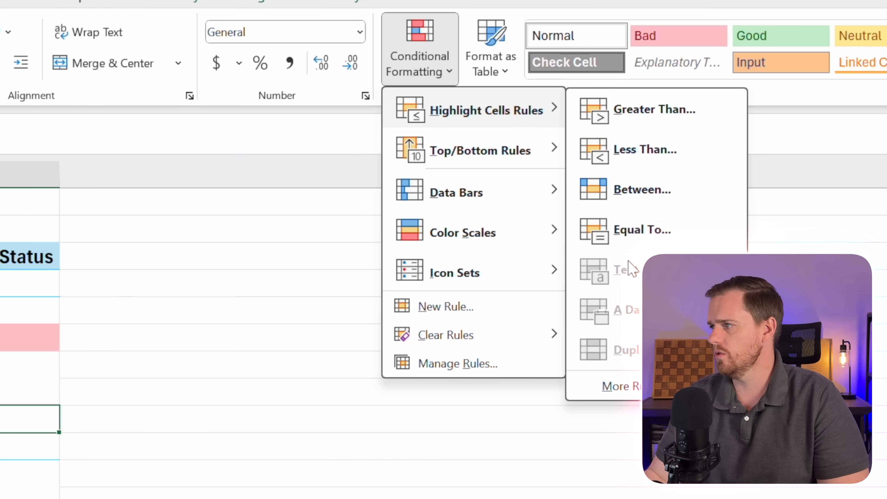
pyautogui.click(641, 230)
pyautogui.write('Unde')
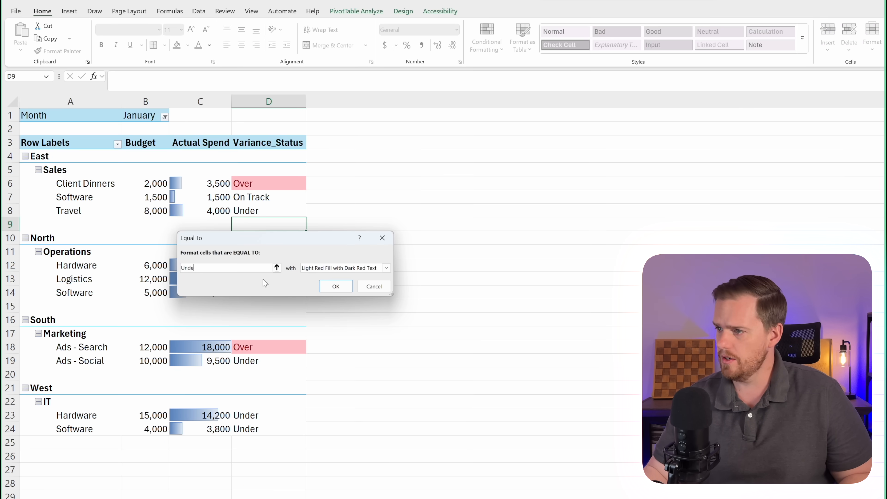
pyautogui.click(386, 267)
pyautogui.click(337, 289)
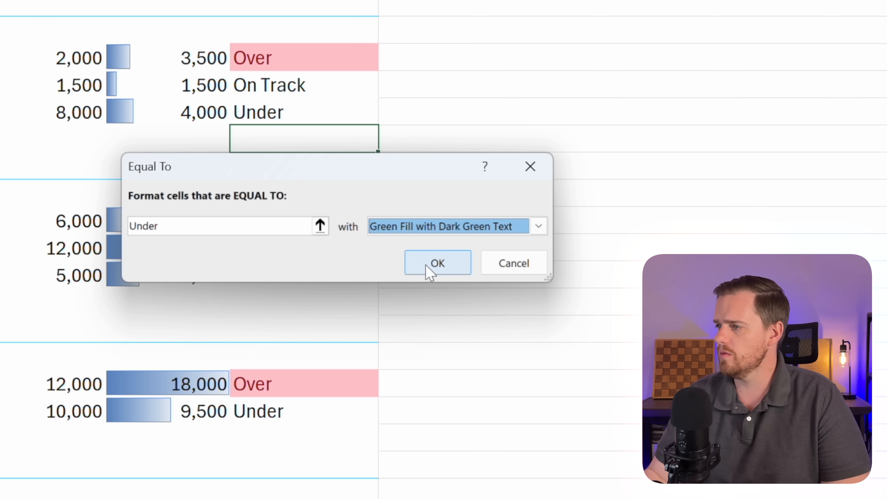
pyautogui.click(431, 273)
pyautogui.click(407, 35)
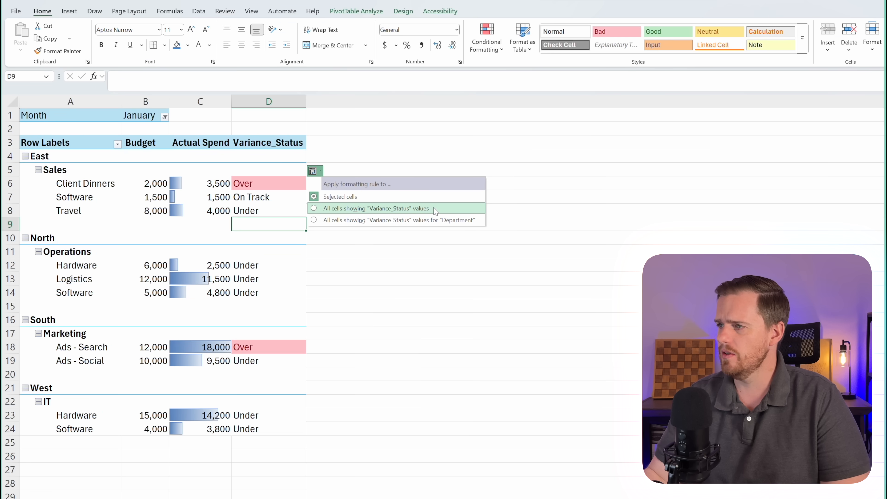
pyautogui.click(625, 109)
# - Switch the PivotTable's Month filter to April
pyautogui.click(165, 116)
pyautogui.click(128, 289)
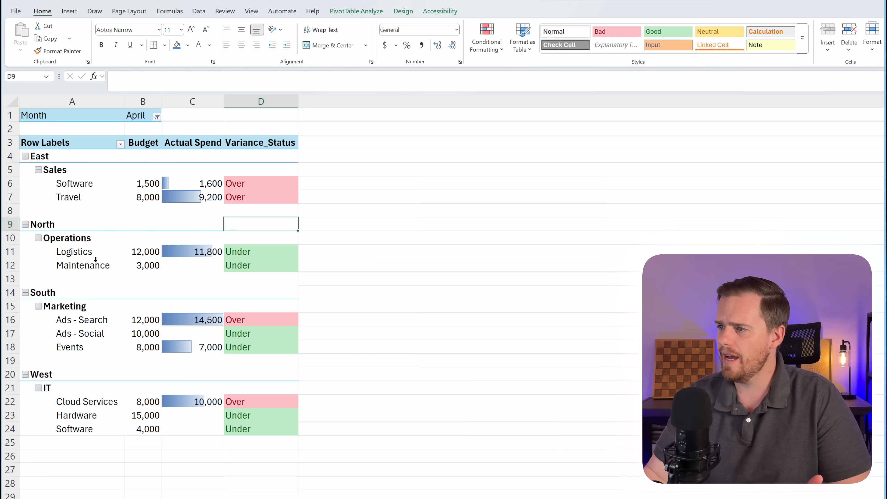
# - Inspect the empty Actual Spend cells for Maintenance, Ads - Social, Hardware and Software in the West region
pyautogui.click(192, 268)
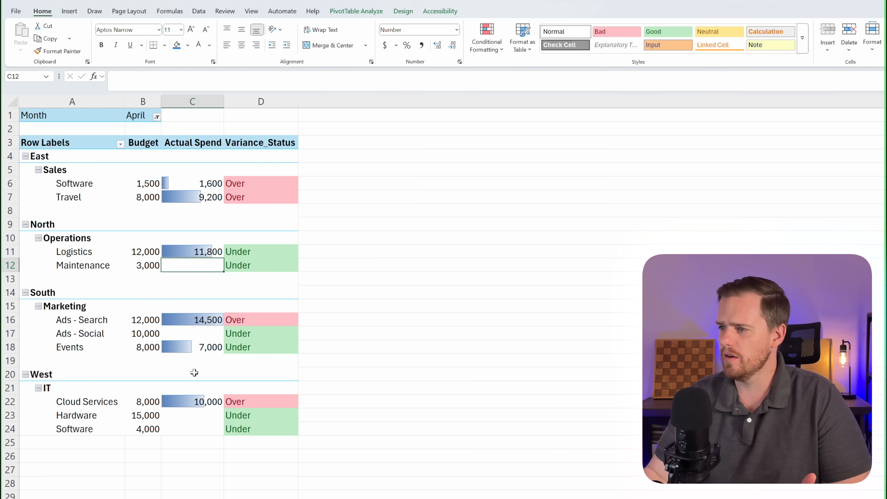
pyautogui.click(197, 336)
pyautogui.click(190, 416)
pyautogui.click(191, 427)
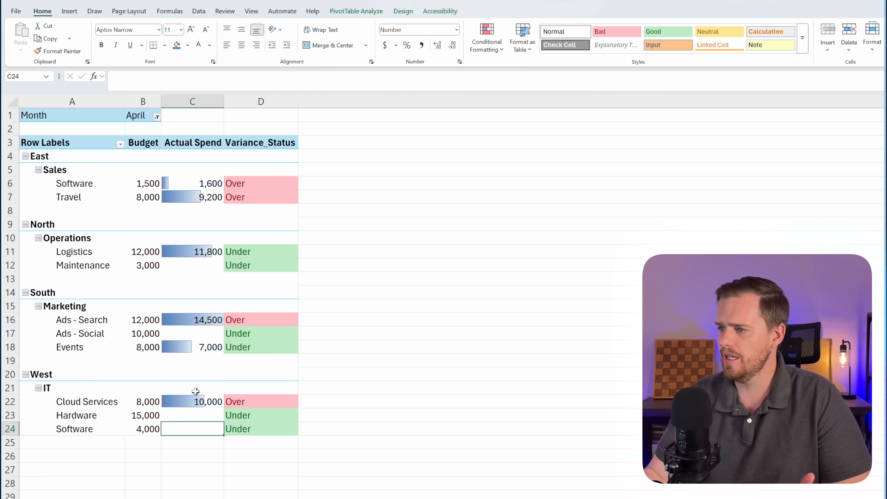
pyautogui.click(191, 347)
pyautogui.click(191, 334)
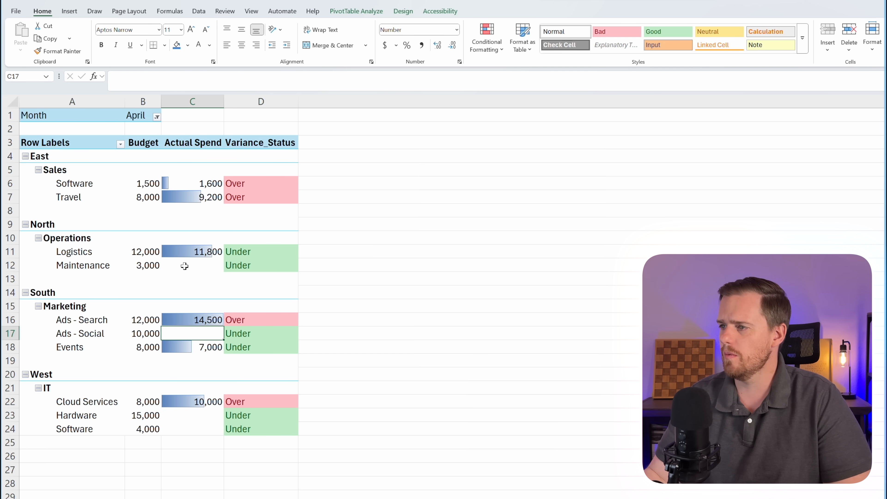
# - Set the PivotTable options to show 0 for empty cells
pyautogui.rightClick(185, 266)
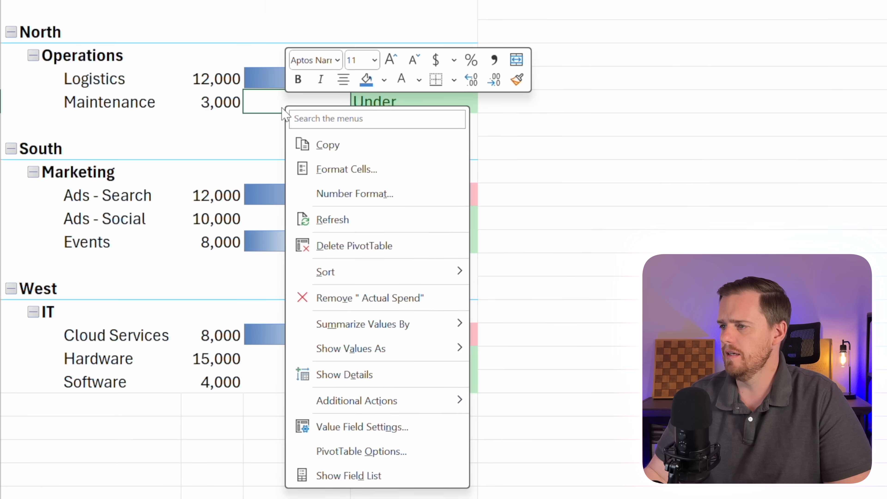
pyautogui.click(402, 453)
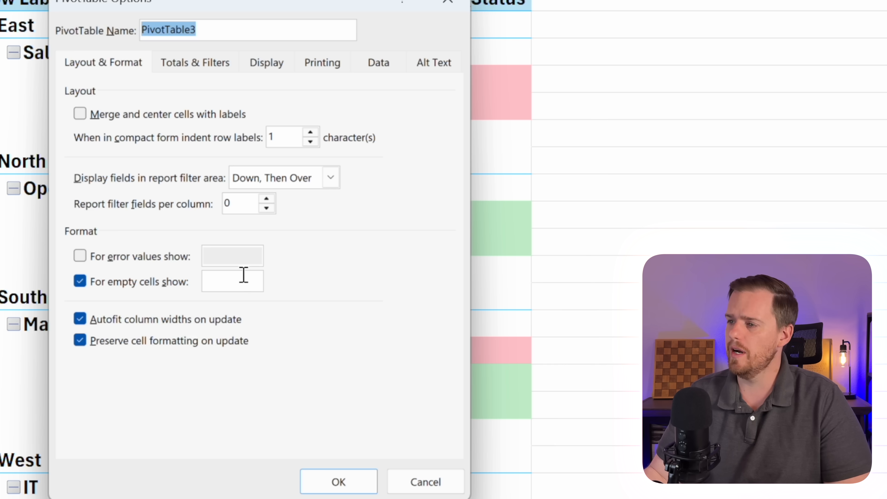
pyautogui.click(245, 278)
pyautogui.write('0')
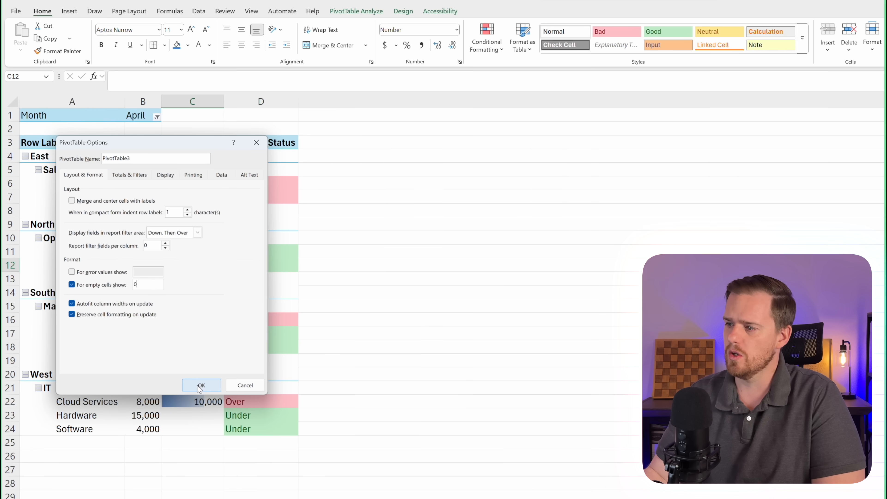
pyautogui.click(327, 474)
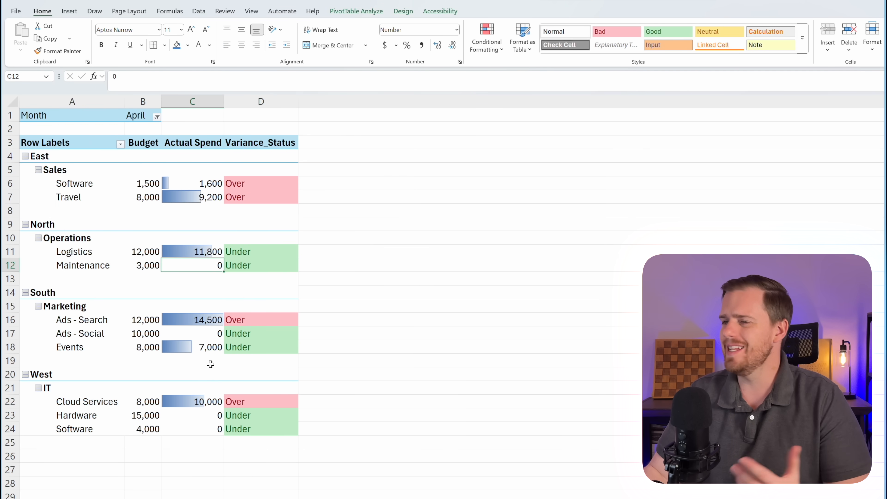